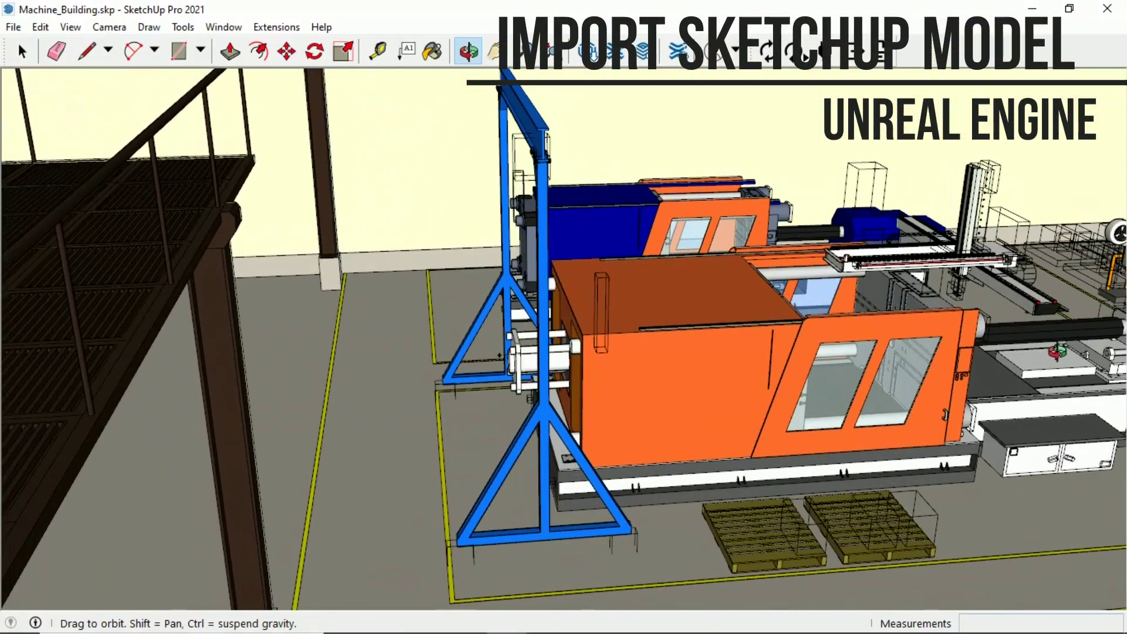
Pan the SketchUp view across the factory interior toward the orange machines and blue gantry
drag(1011, 333, 837, 361)
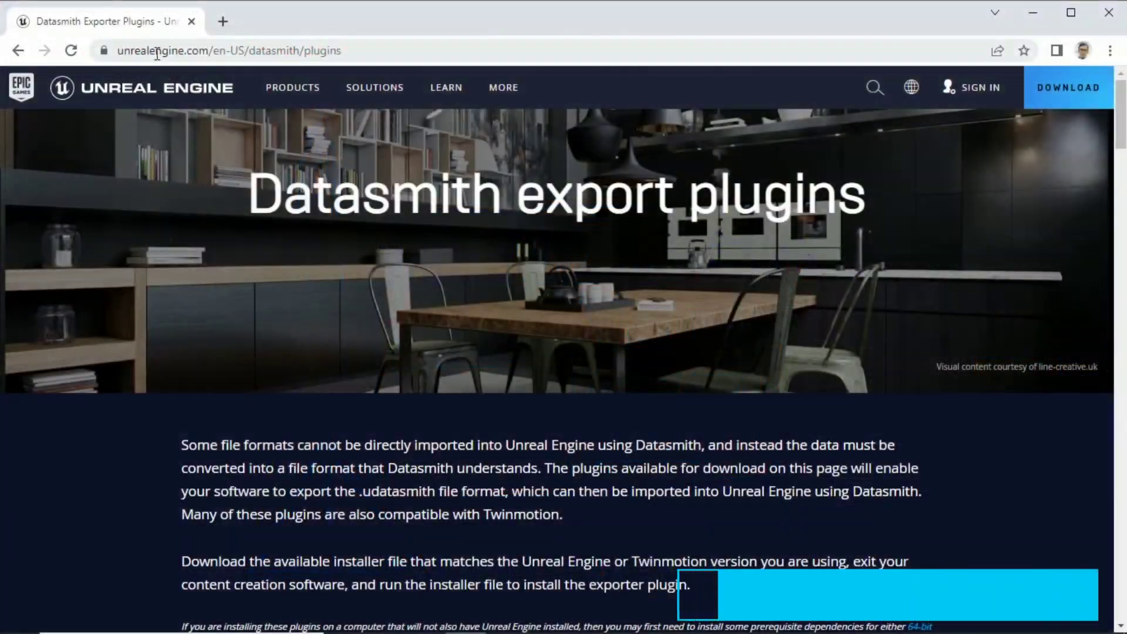
Scroll the Datasmith plugins page to the SketchUp Pro exporter and review its engine versions
click(118, 50)
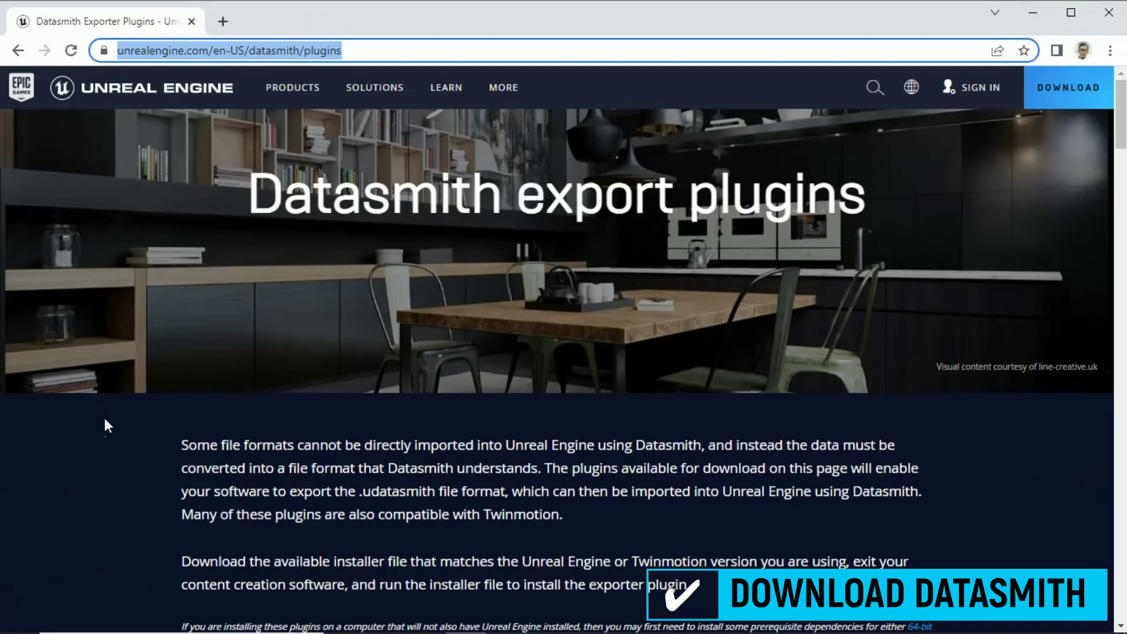
click(109, 425)
scroll(927, 464, down, 10)
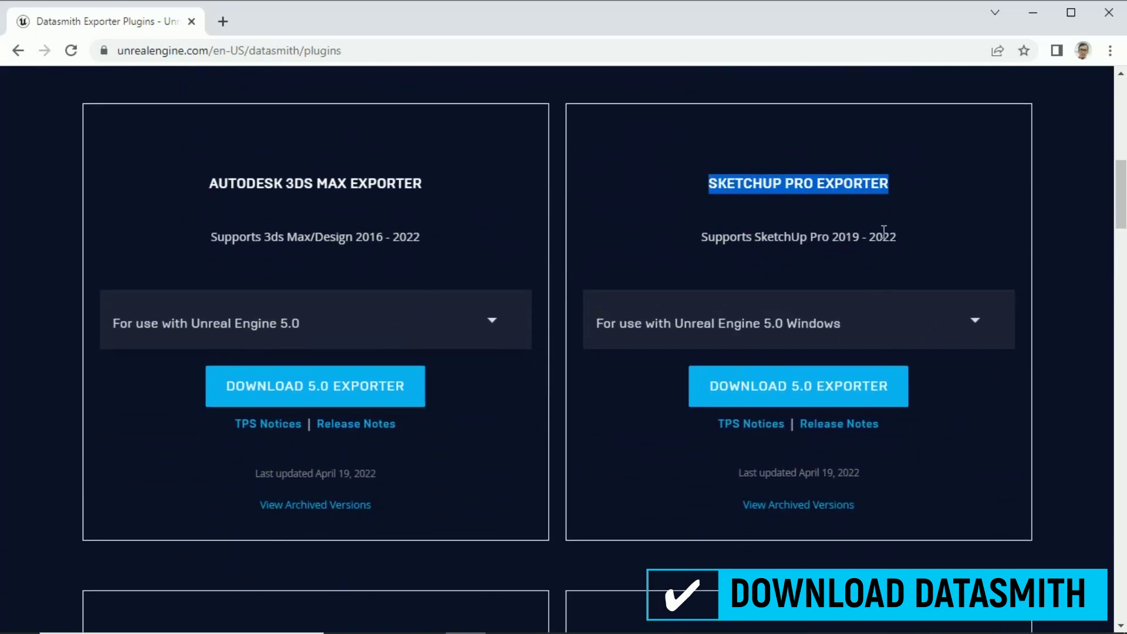
click(933, 314)
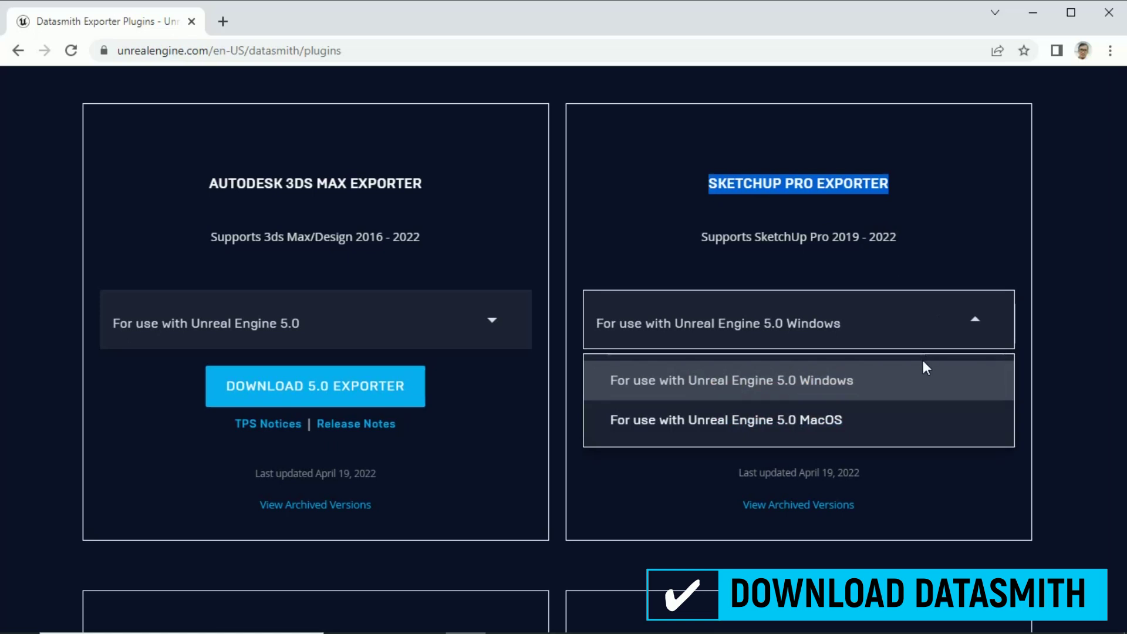
click(931, 238)
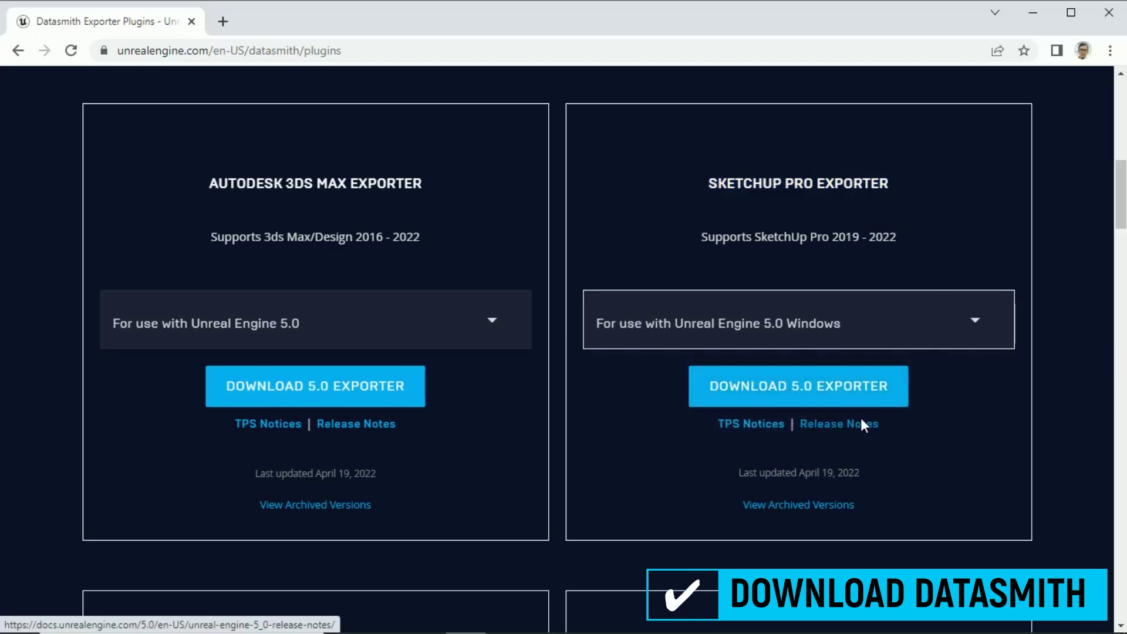
Show the exporter's archived versions, keeping 'Unreal Engine 4.27 Windows' selected
click(822, 505)
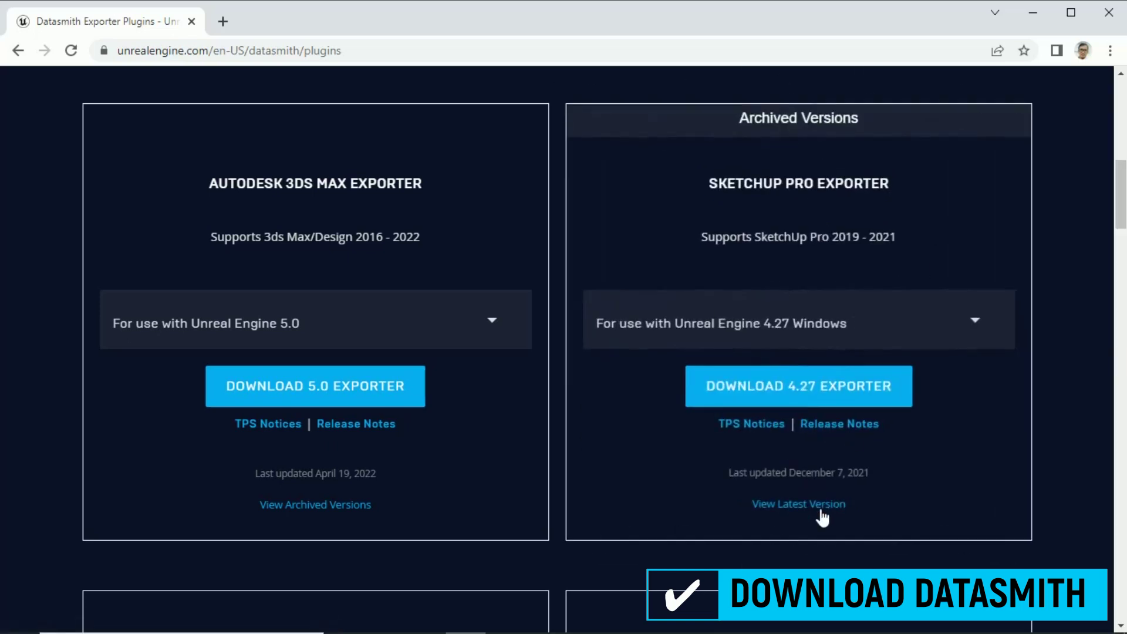
click(746, 340)
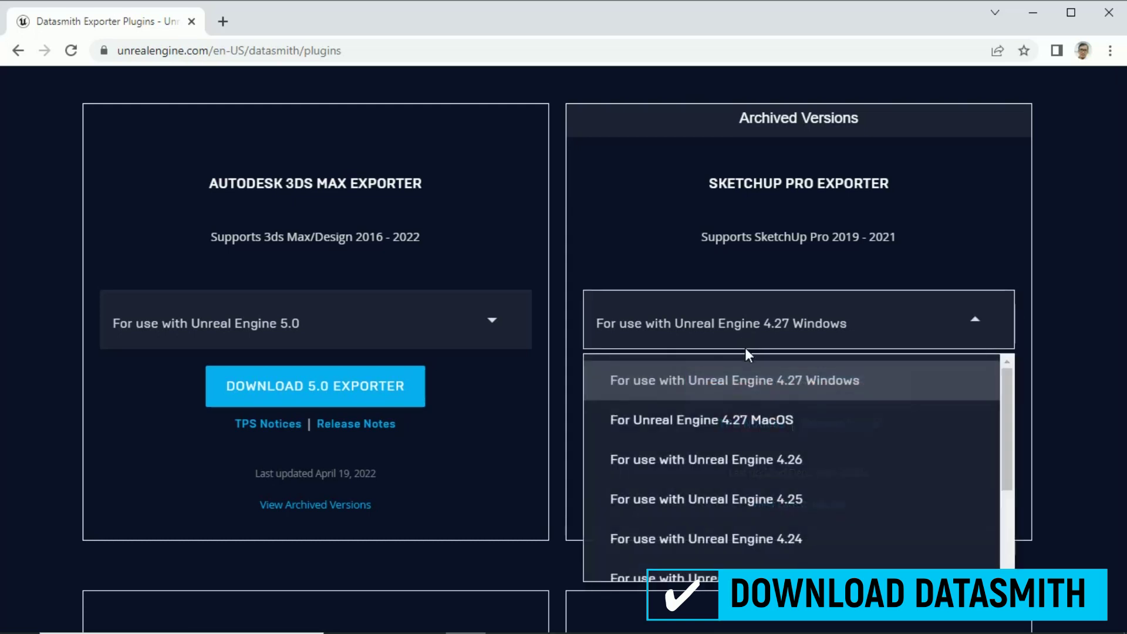
scroll(753, 496, down, 3)
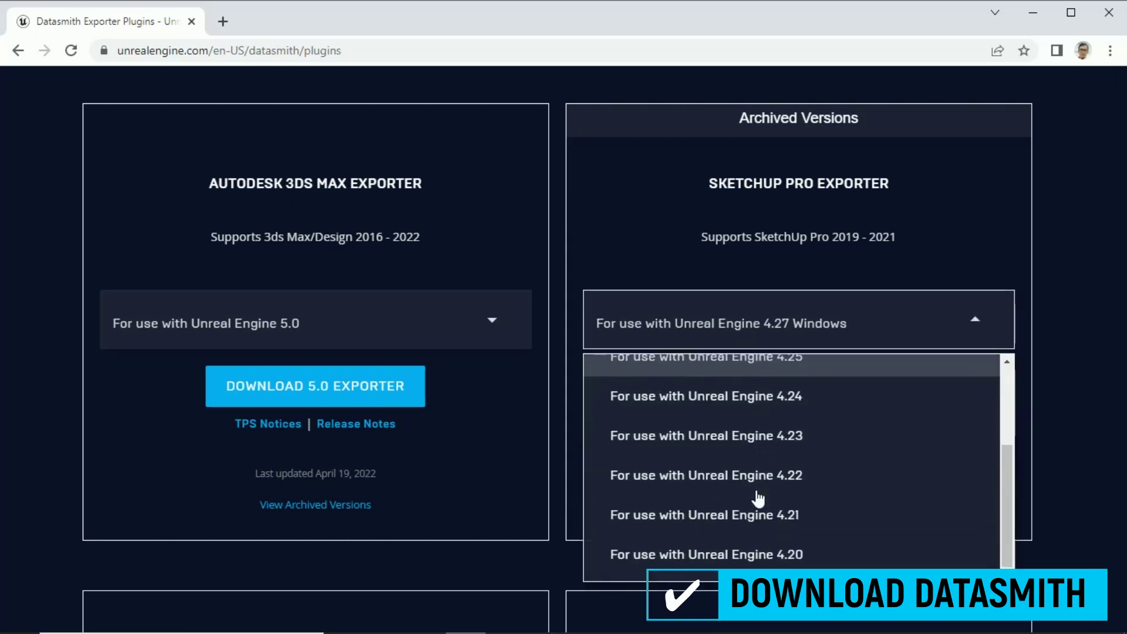
scroll(753, 495, up, 3)
click(1087, 306)
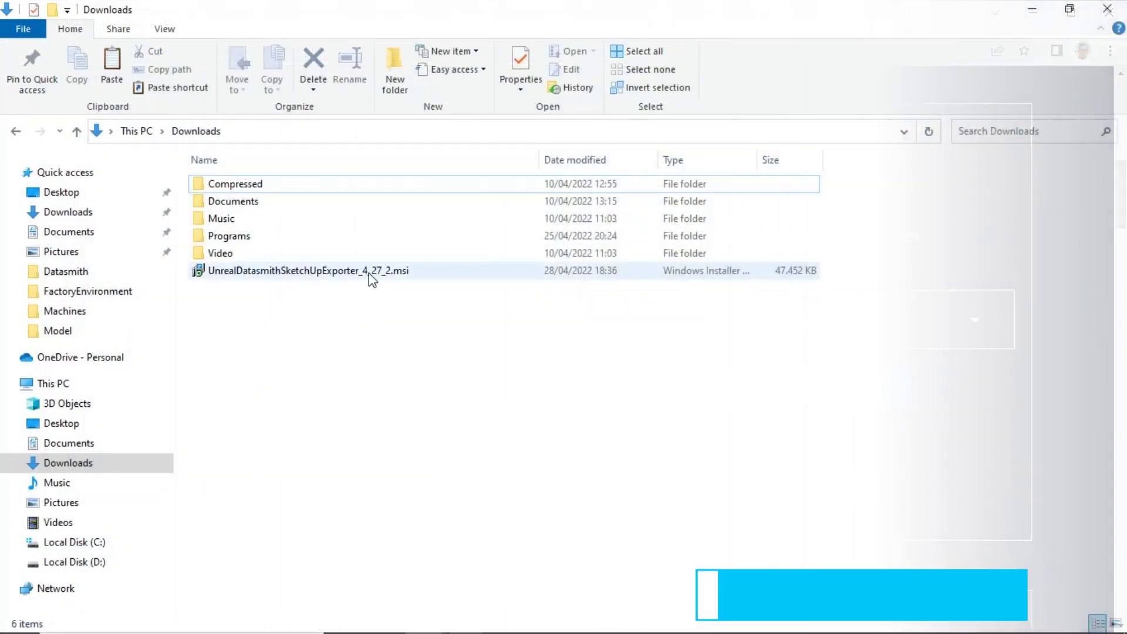
Run UnrealDatasmithSketchUpExporter_4_27_2.msi and close setup once it reports already installed
double_click(369, 273)
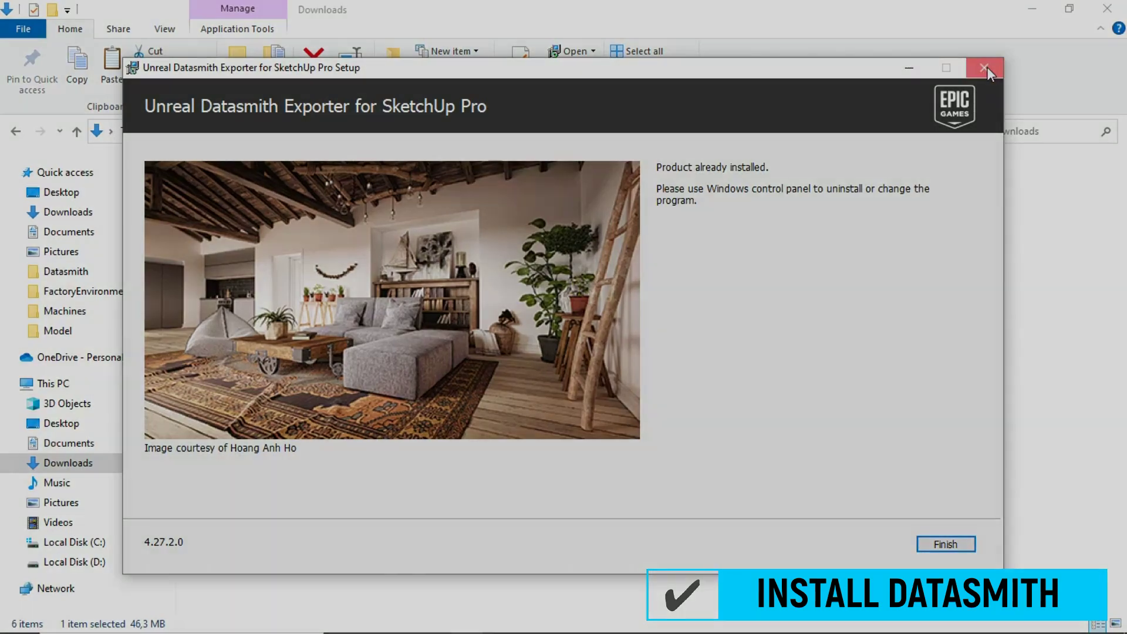
click(985, 68)
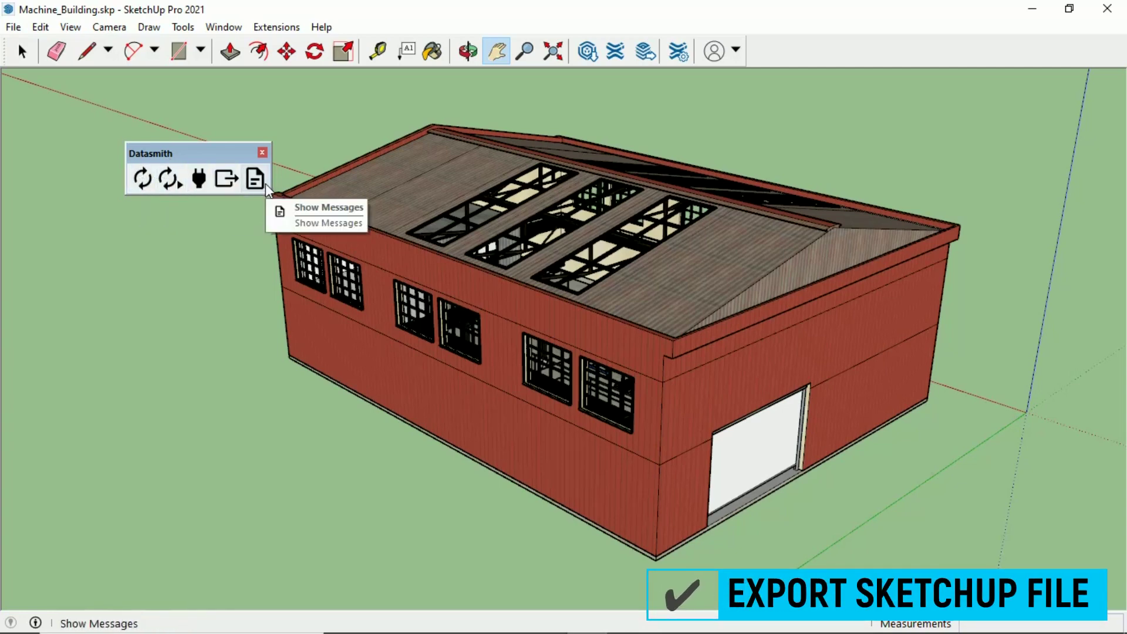
Dock the Datasmith toolbar, keep Centimeters units, and export Machine_Building.udatasmith to the Model folder
drag(221, 156, 843, 37)
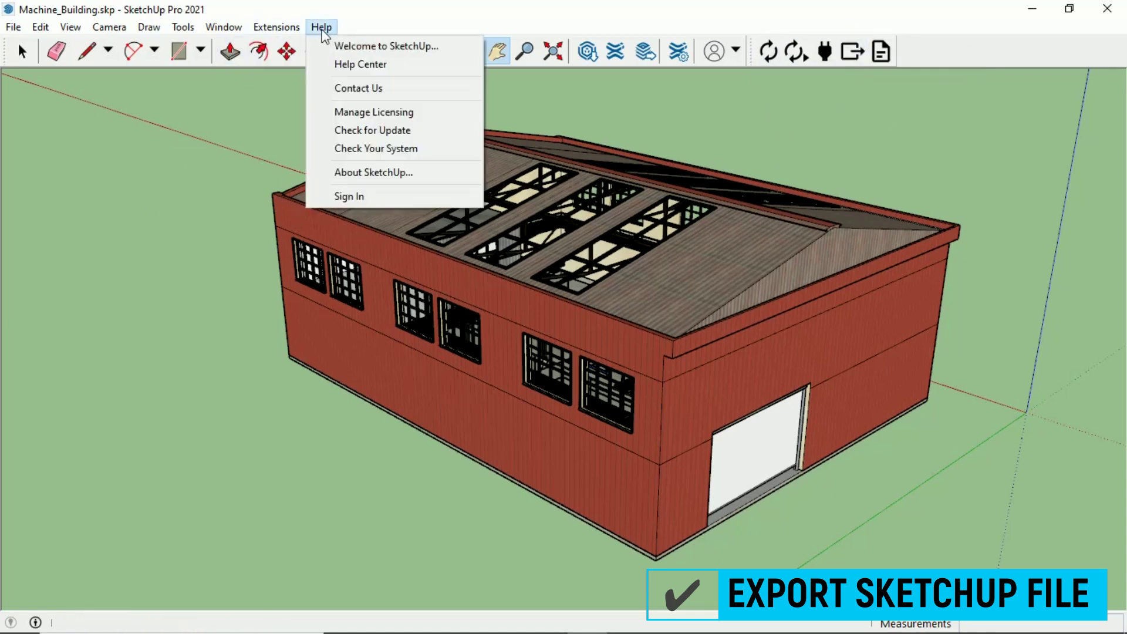
mouse_move(245, 33)
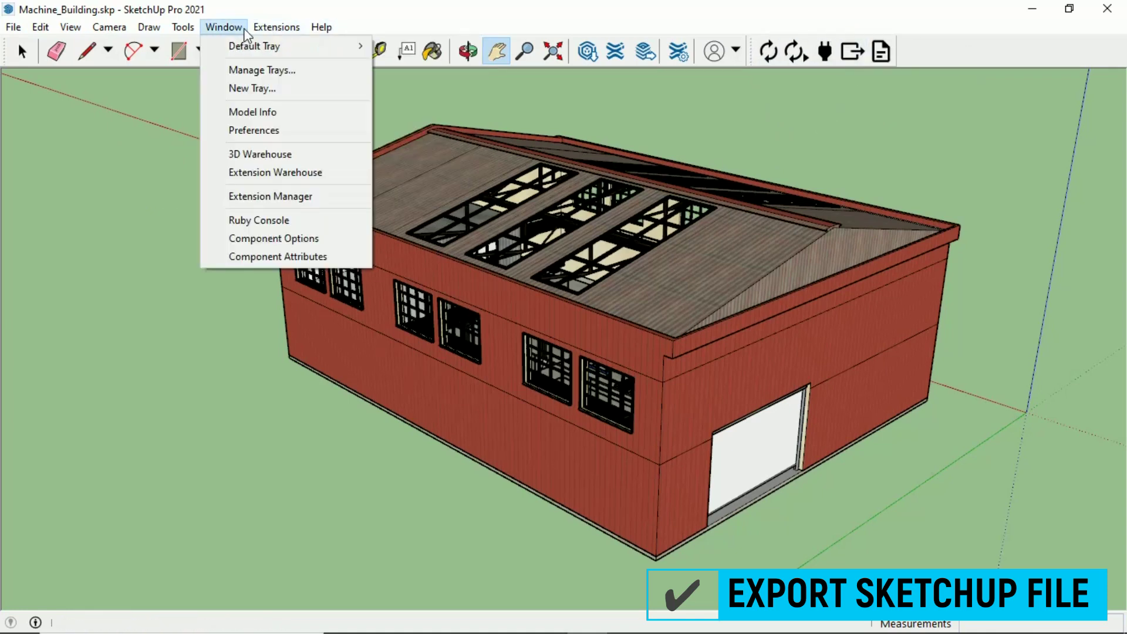
click(253, 110)
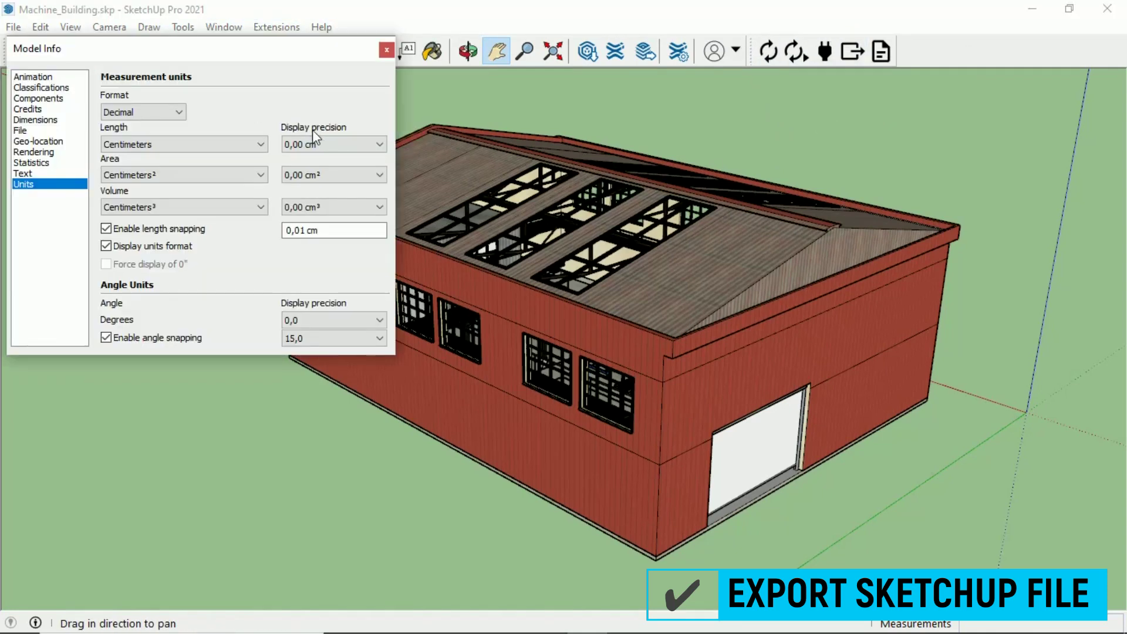
click(162, 143)
click(162, 143)
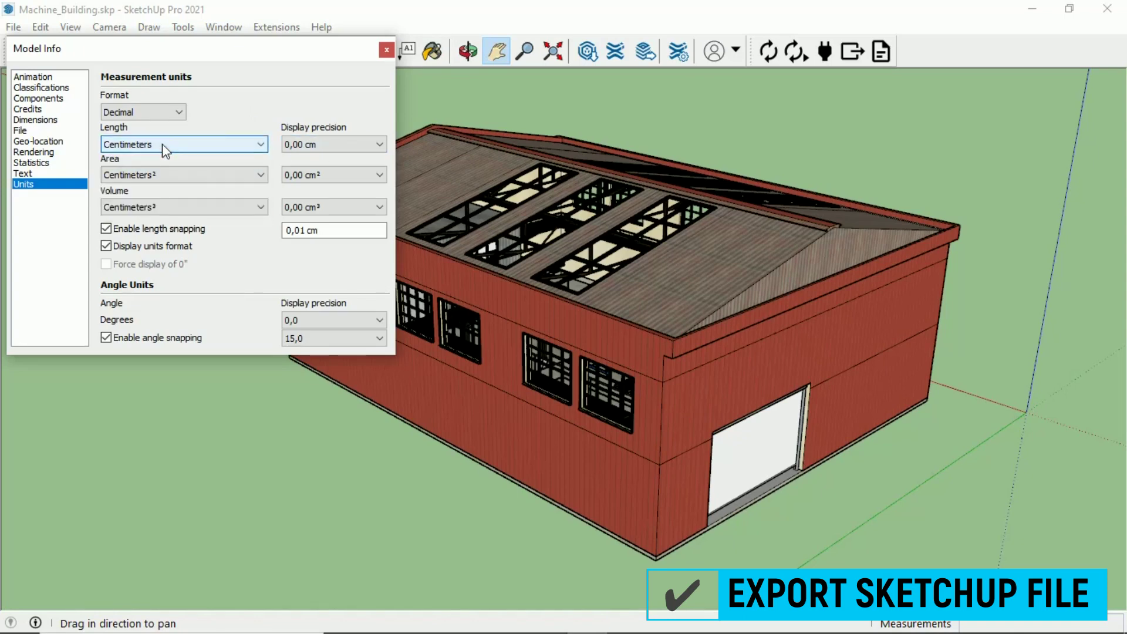
click(386, 50)
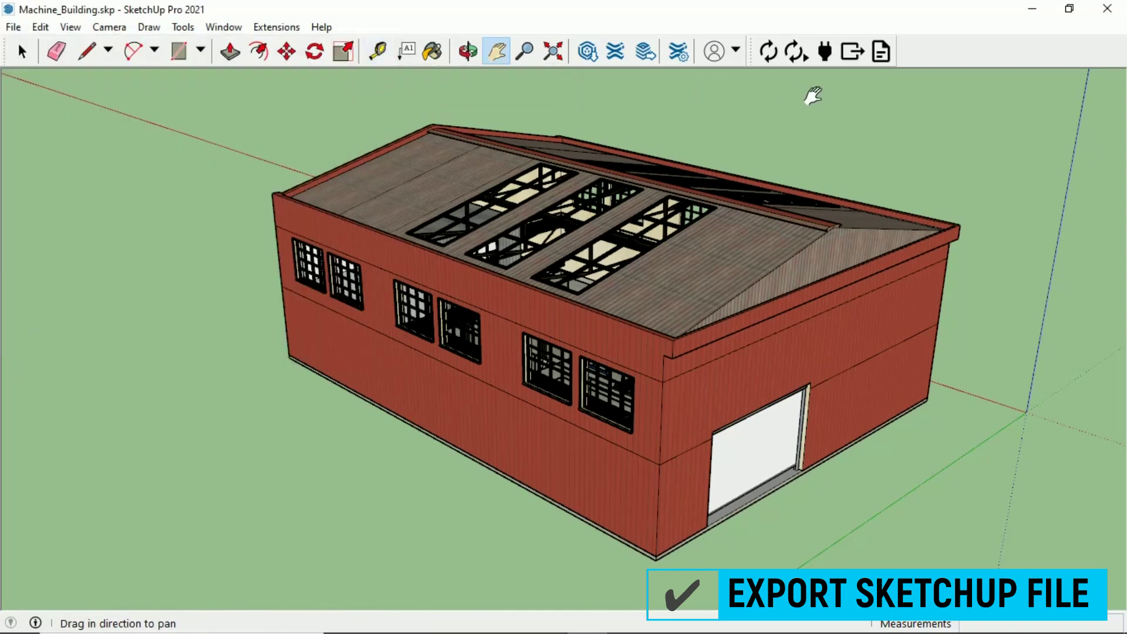
click(850, 59)
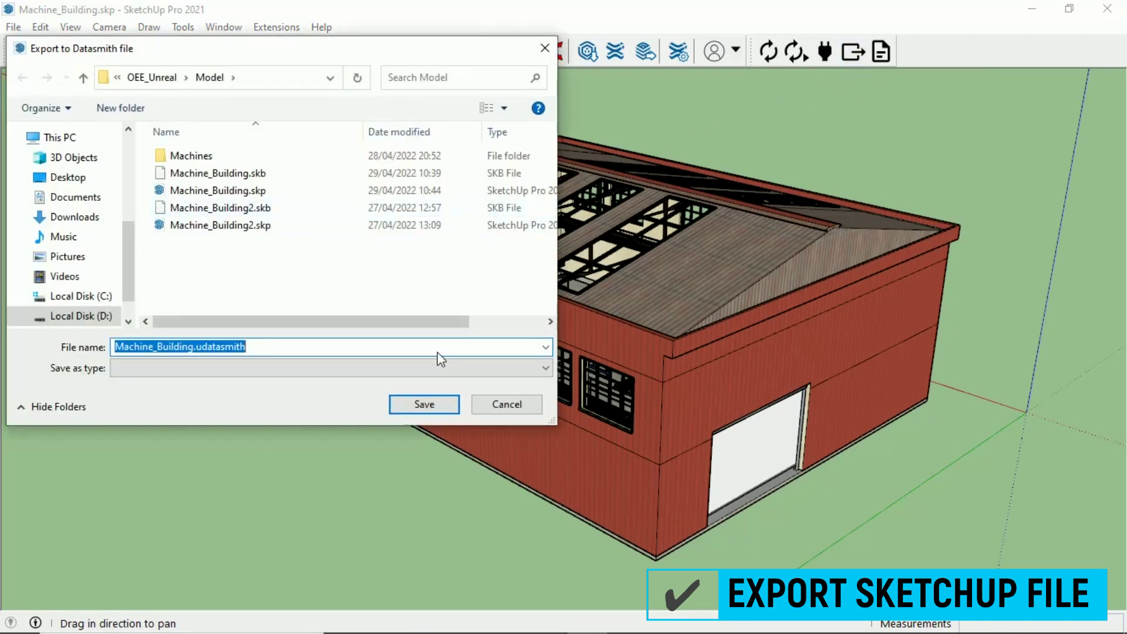
click(434, 411)
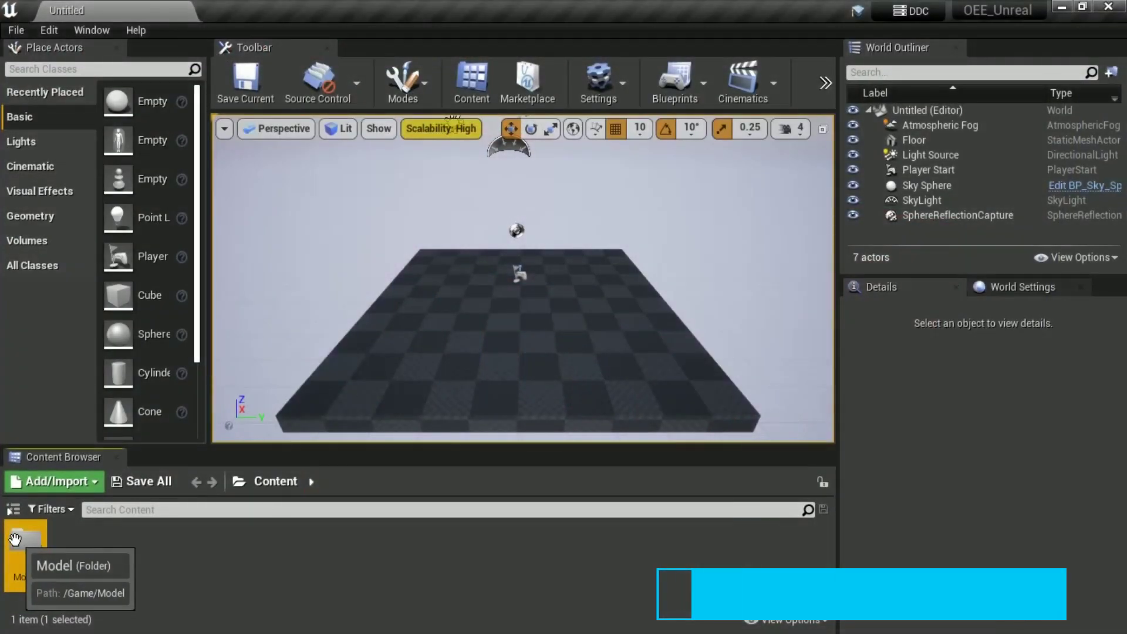
Open the Model content folder and bring up the Plugins browser filtered to Importers
double_click(25, 538)
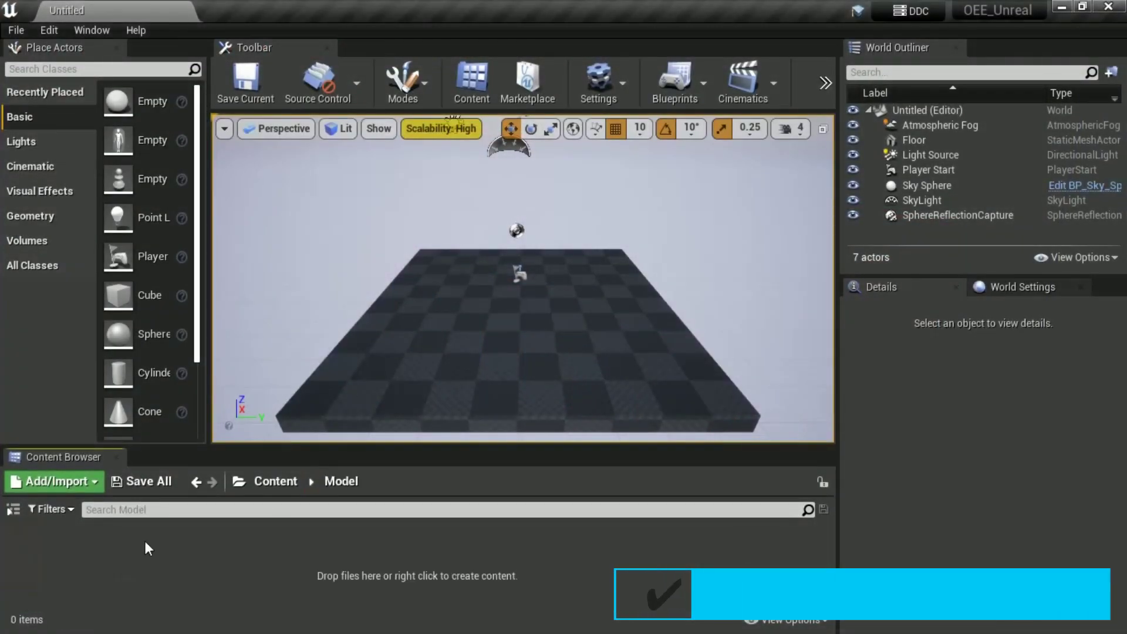
click(54, 31)
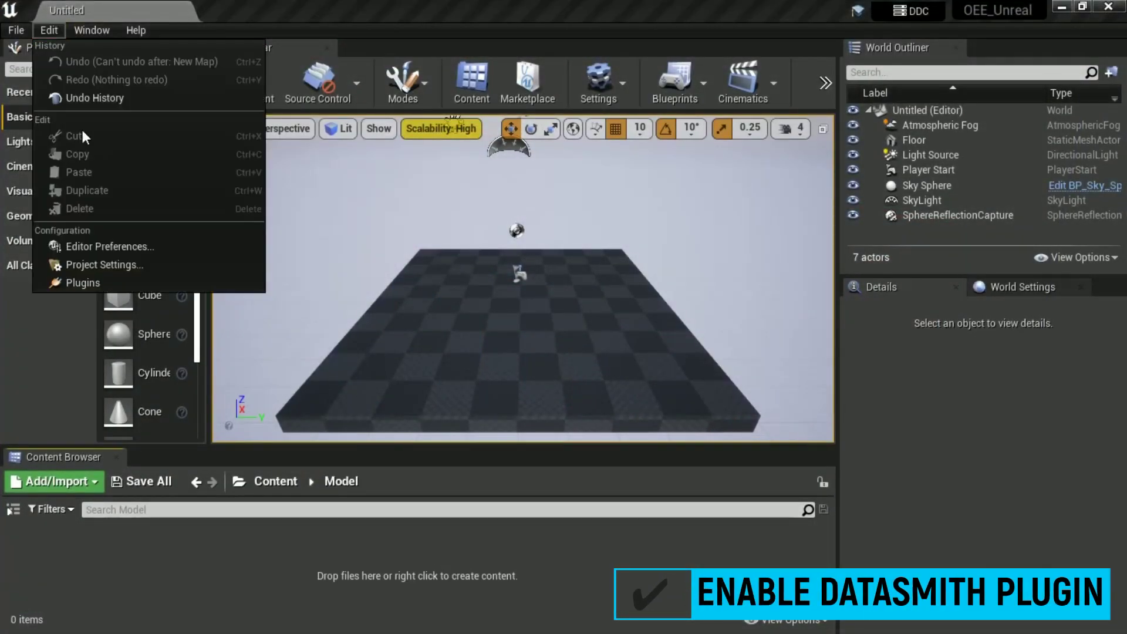
click(99, 280)
scroll(354, 276, down, 6)
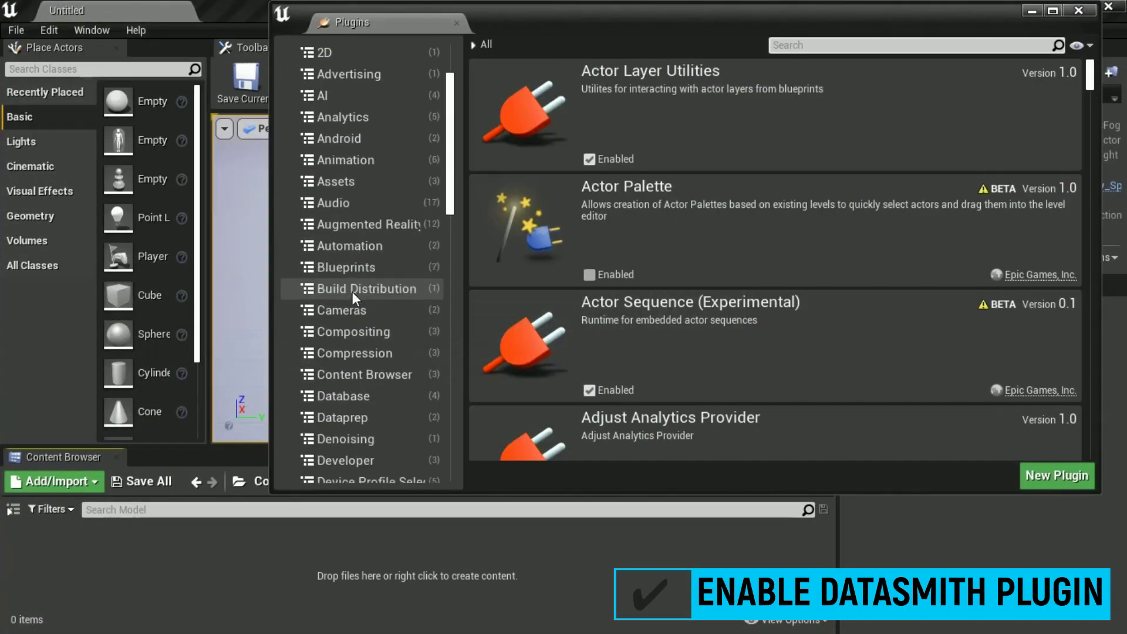
scroll(353, 291, down, 2)
click(357, 333)
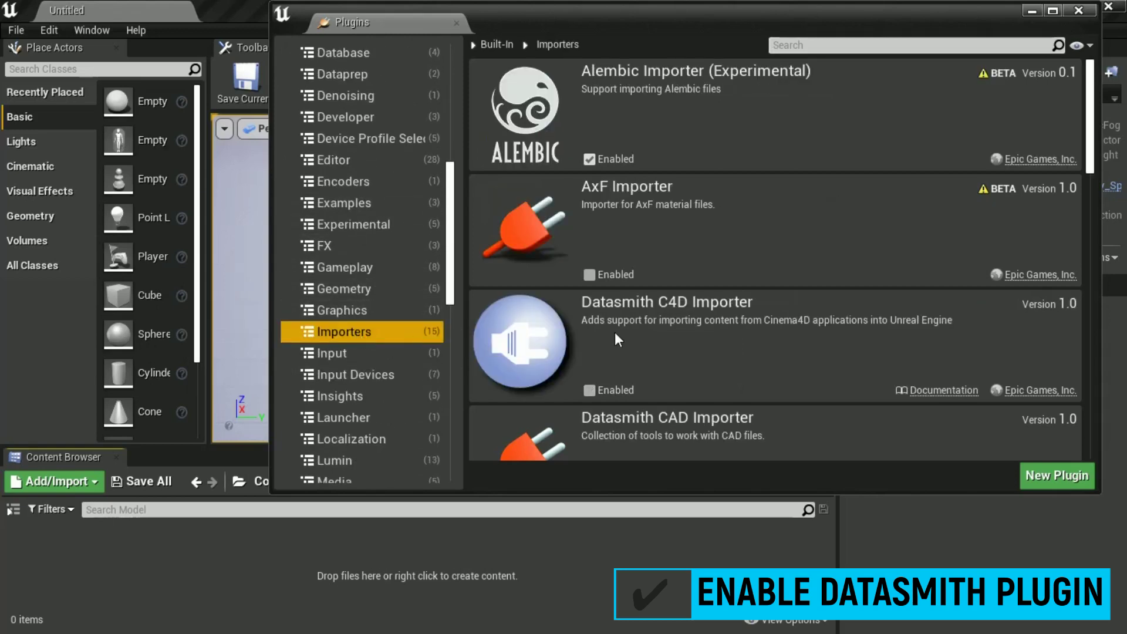
Enable the Datasmith Importer plugin and restart the editor
scroll(645, 339, down, 2)
scroll(646, 339, down, 10)
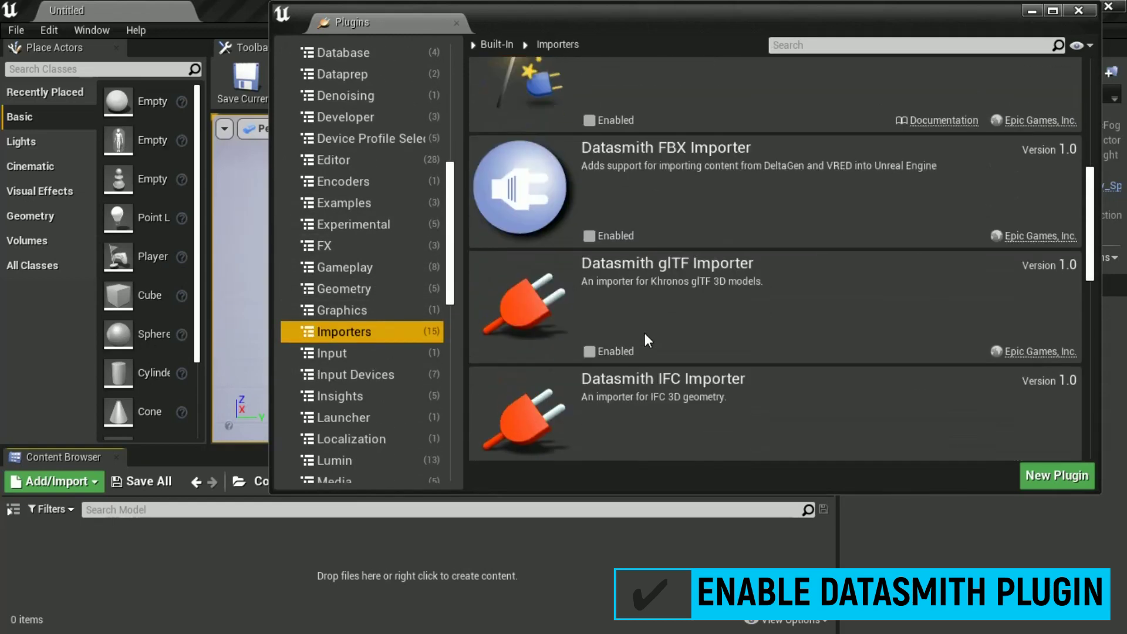
scroll(644, 332, down, 2)
click(589, 397)
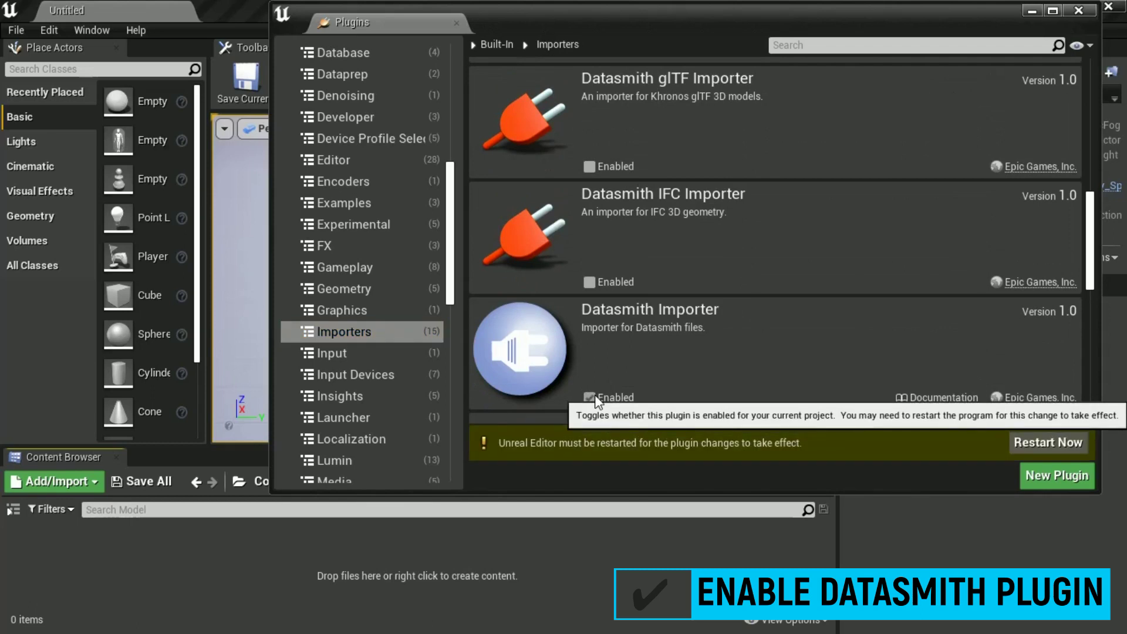
click(1030, 443)
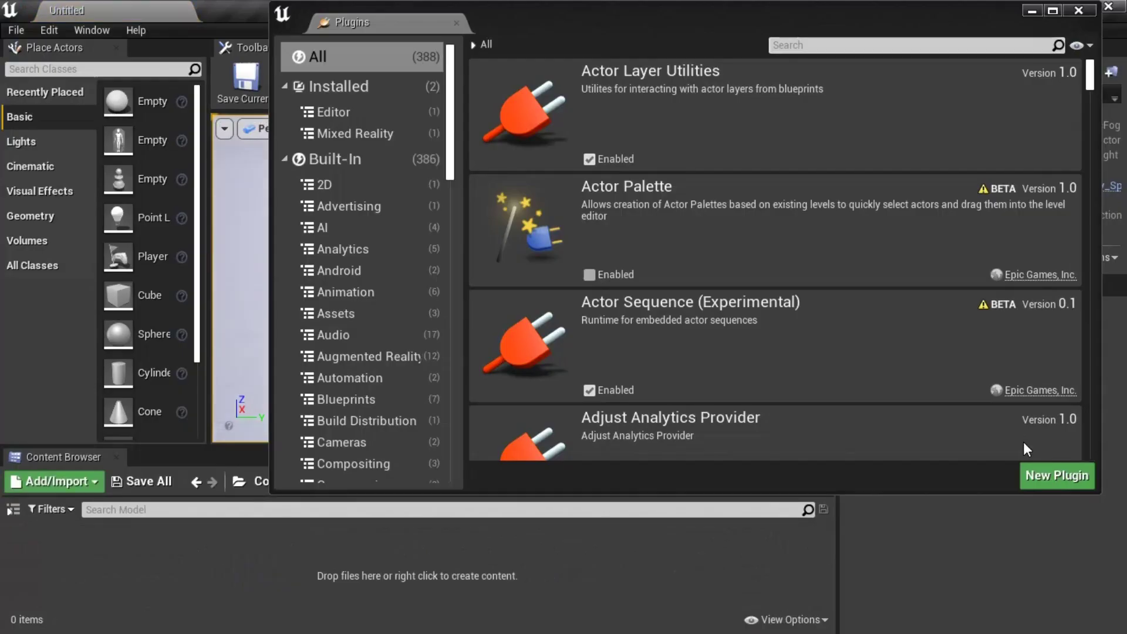
click(1083, 10)
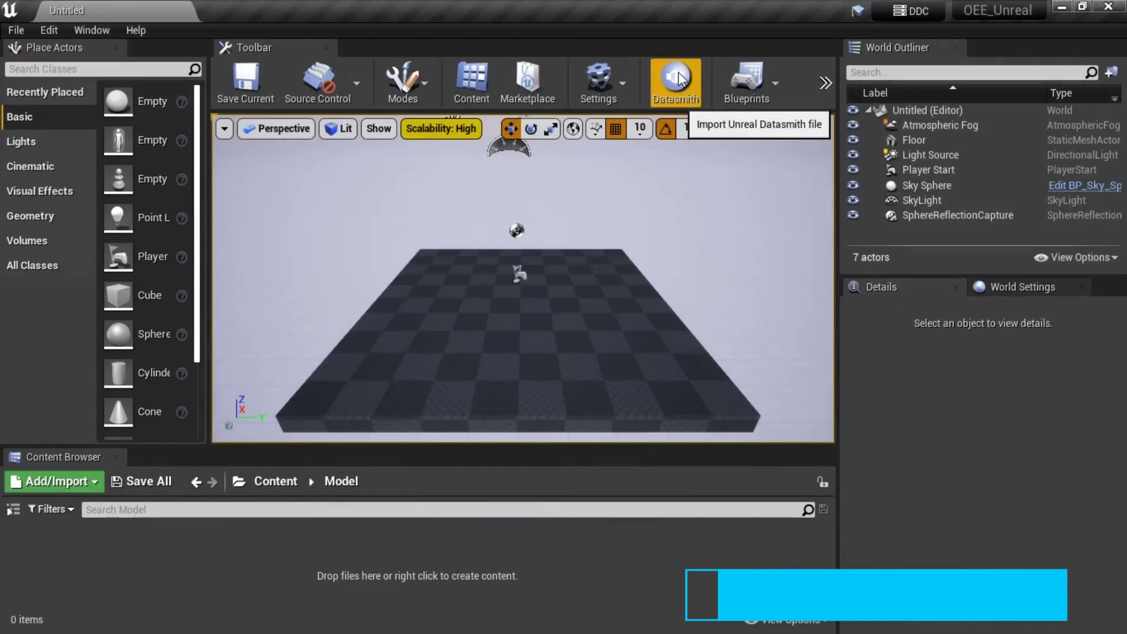
Choose Machine_Building.udatasmith from the project's Model folder for Datasmith import
click(676, 79)
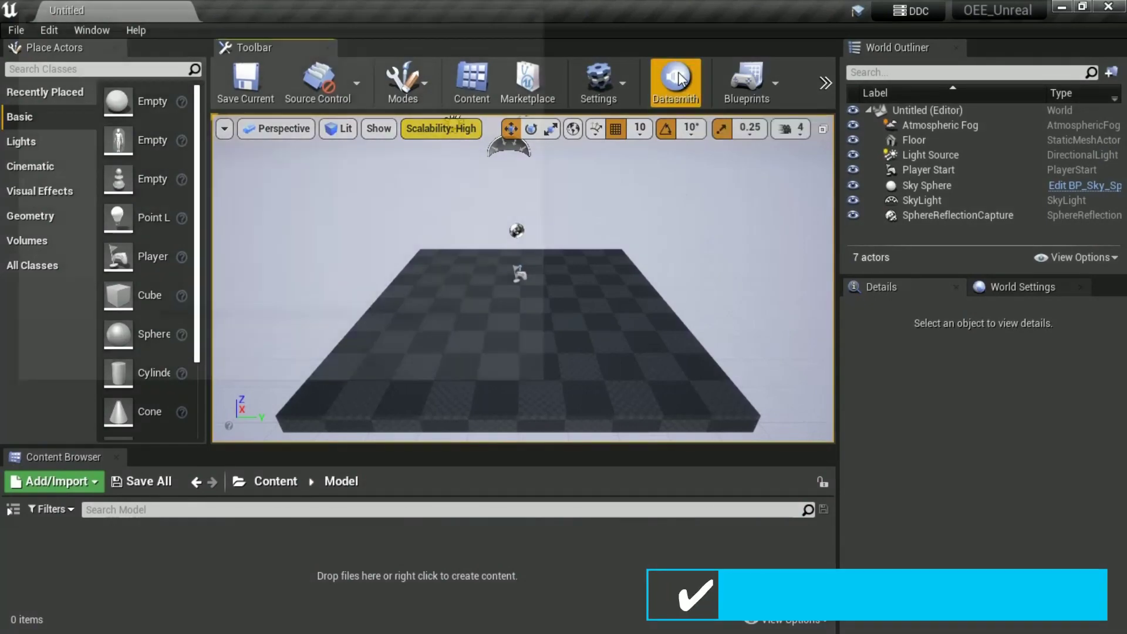
click(83, 42)
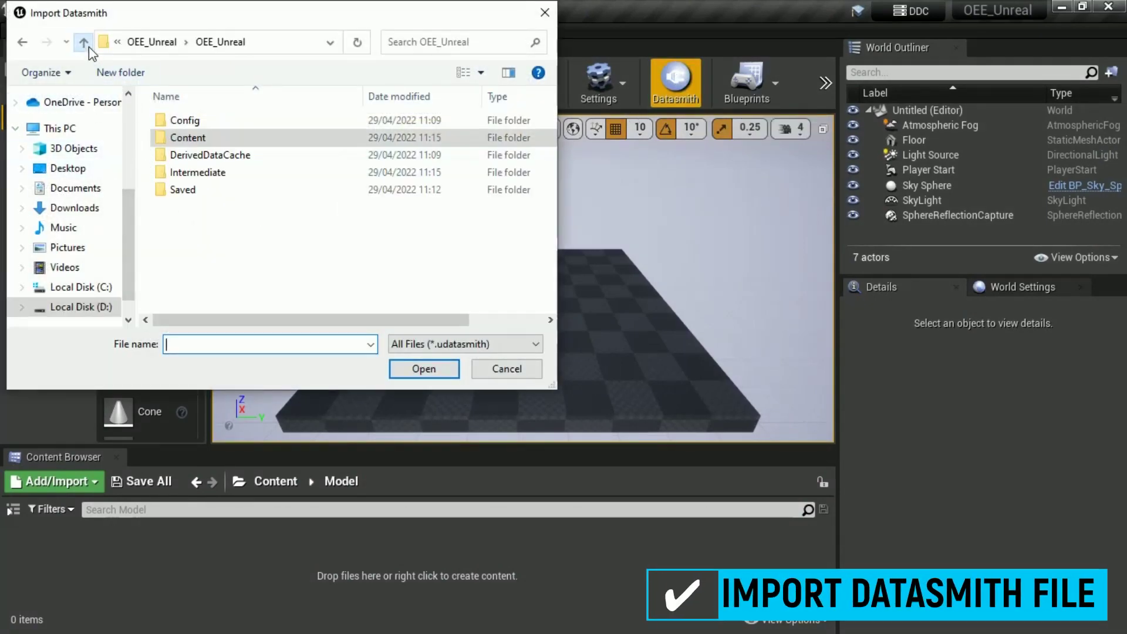
click(82, 42)
double_click(189, 122)
click(196, 156)
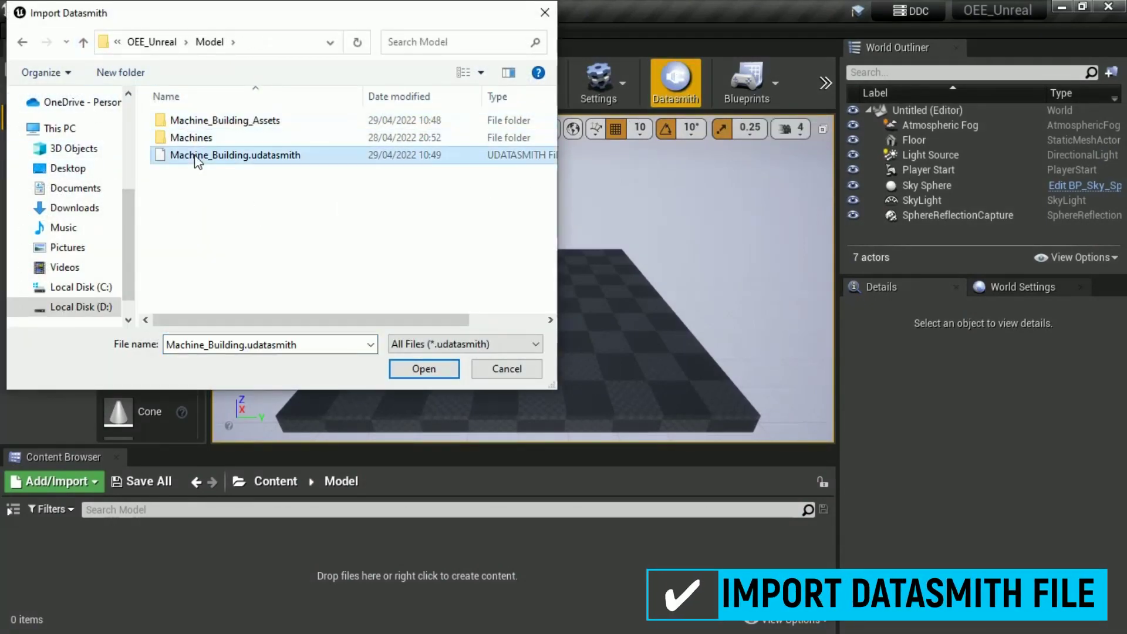
click(431, 373)
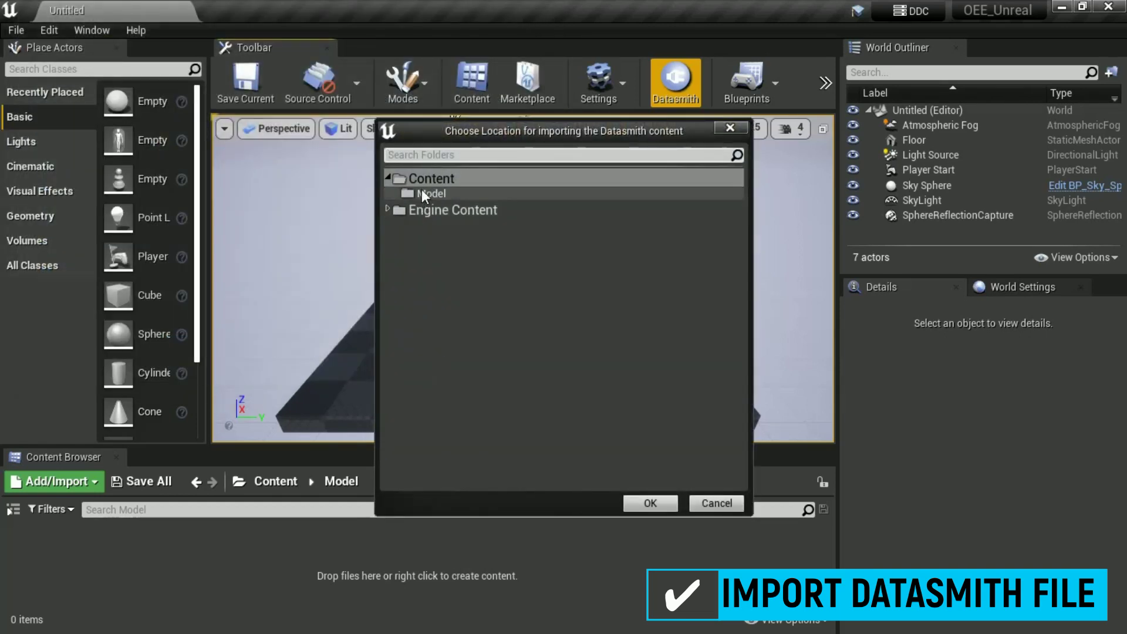
Set the Model content folder as destination and import with default options
click(421, 192)
click(650, 500)
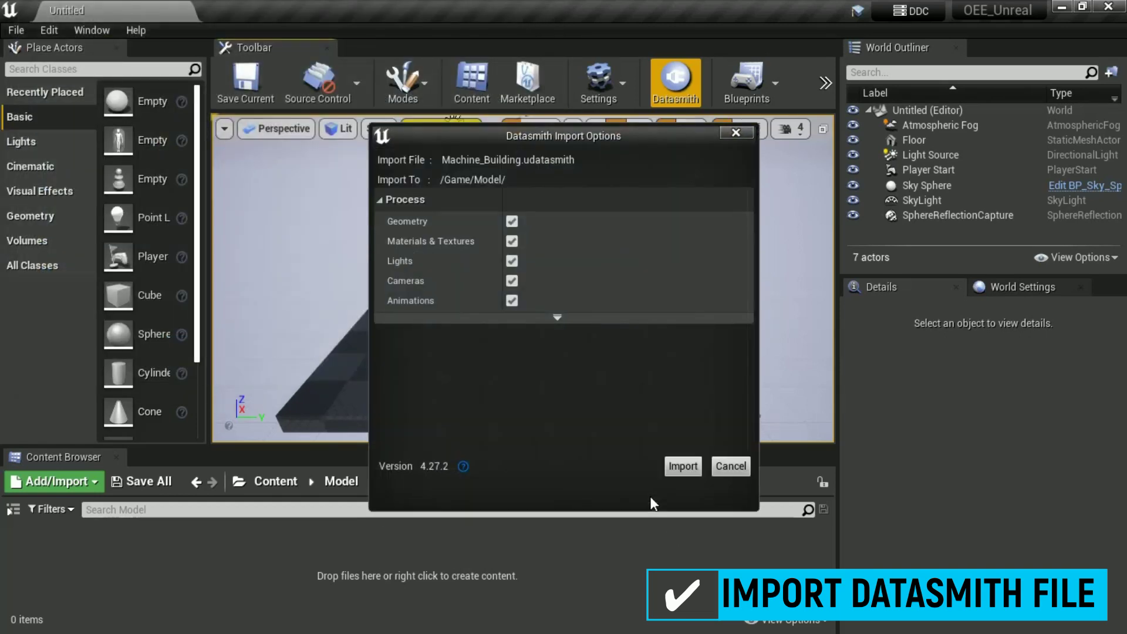
click(684, 465)
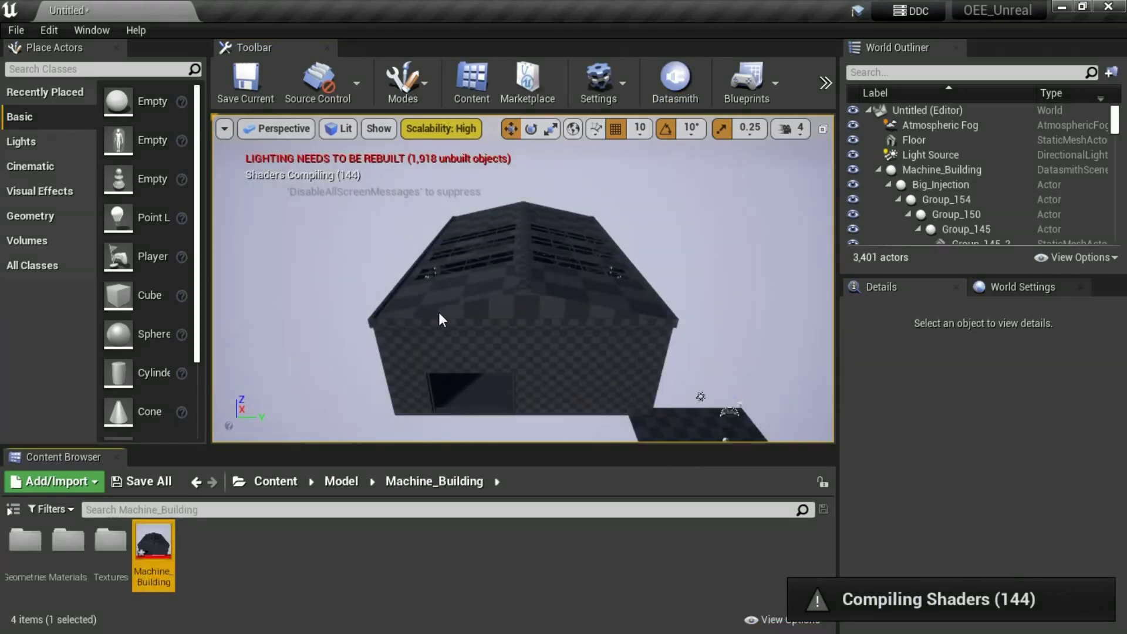
scroll(439, 314, down, 3)
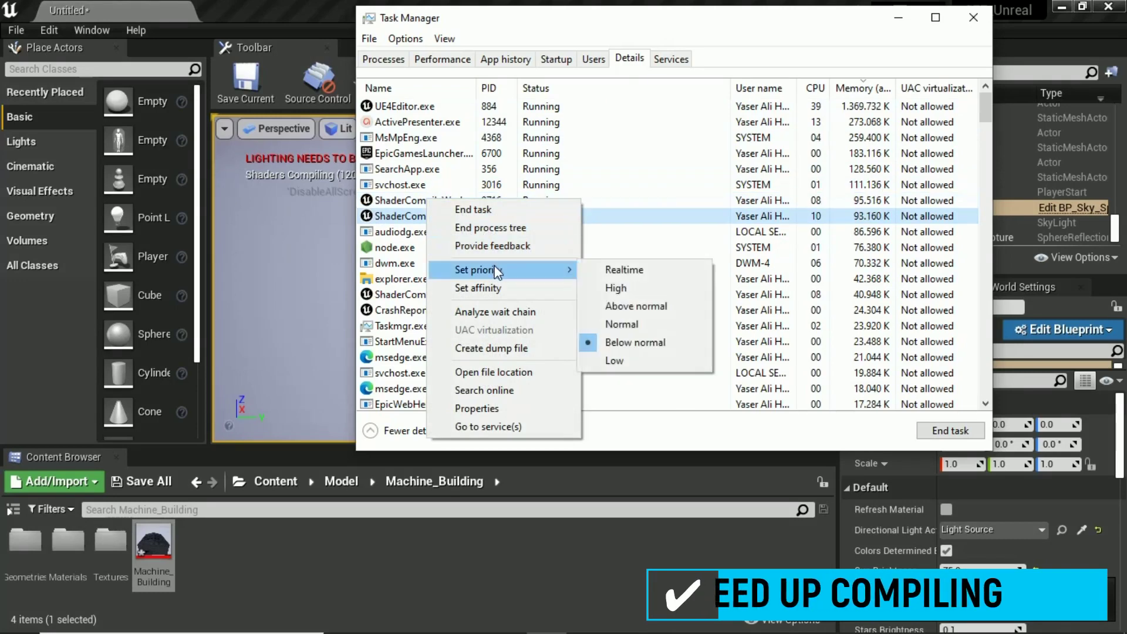
Set three ShaderCompileWorker.exe processes to High priority, confirming each change
click(613, 287)
click(584, 346)
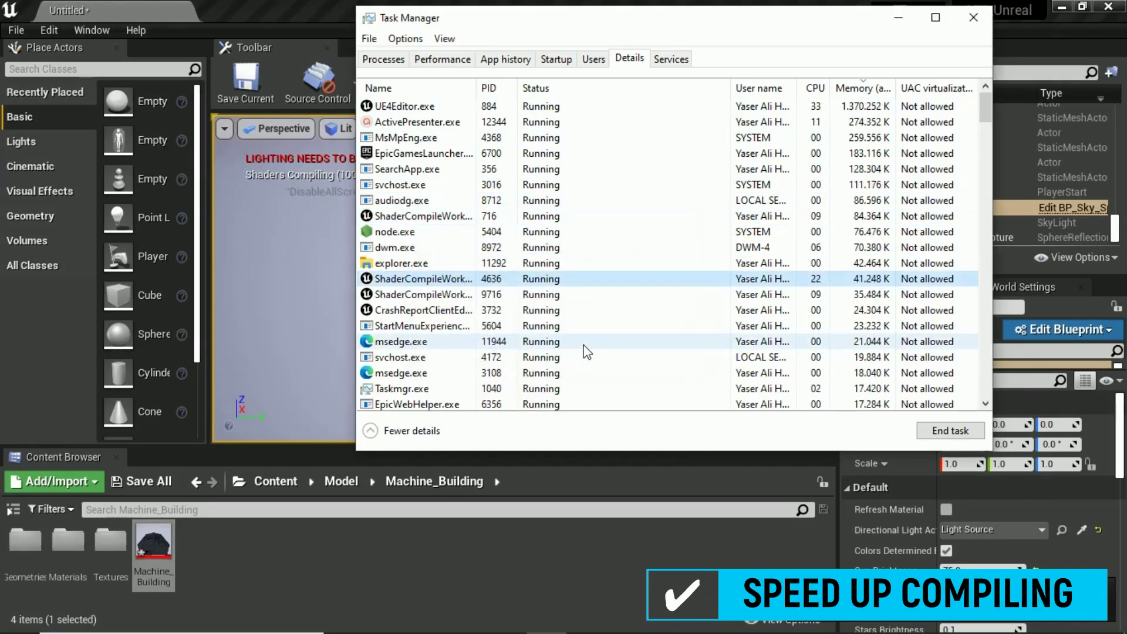
right_click(441, 217)
mouse_move(490, 282)
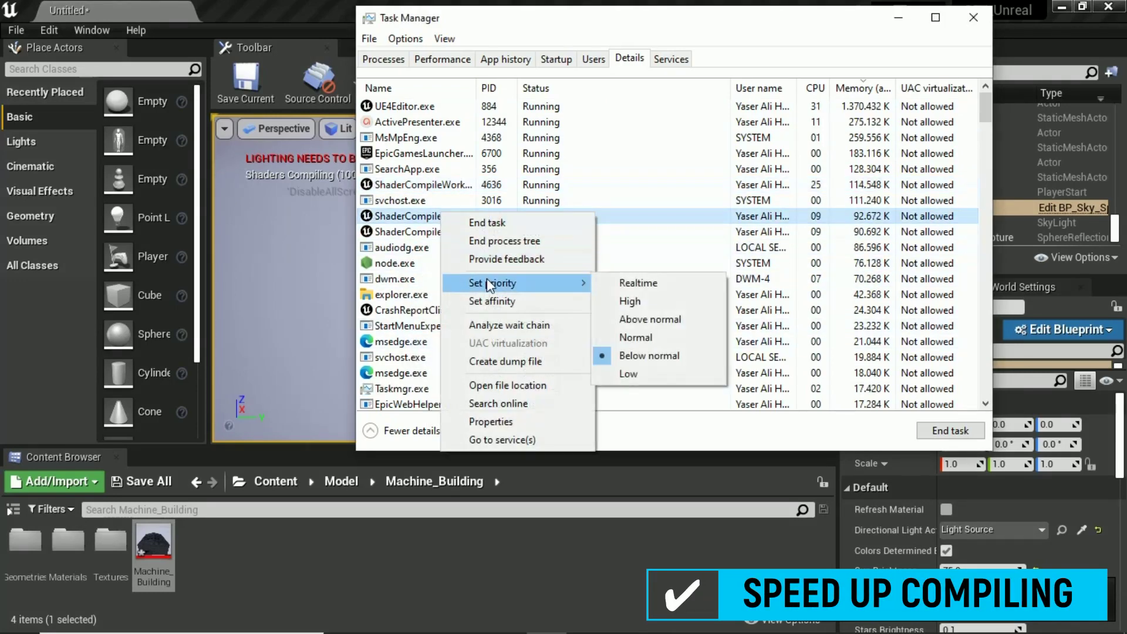
click(623, 299)
click(600, 343)
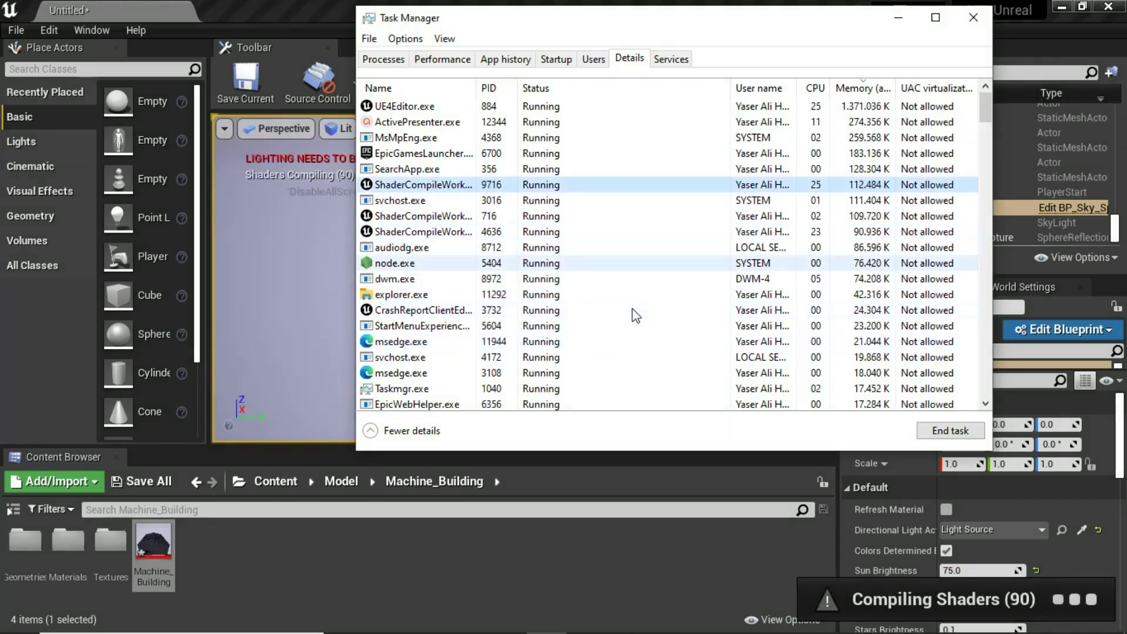
right_click(452, 233)
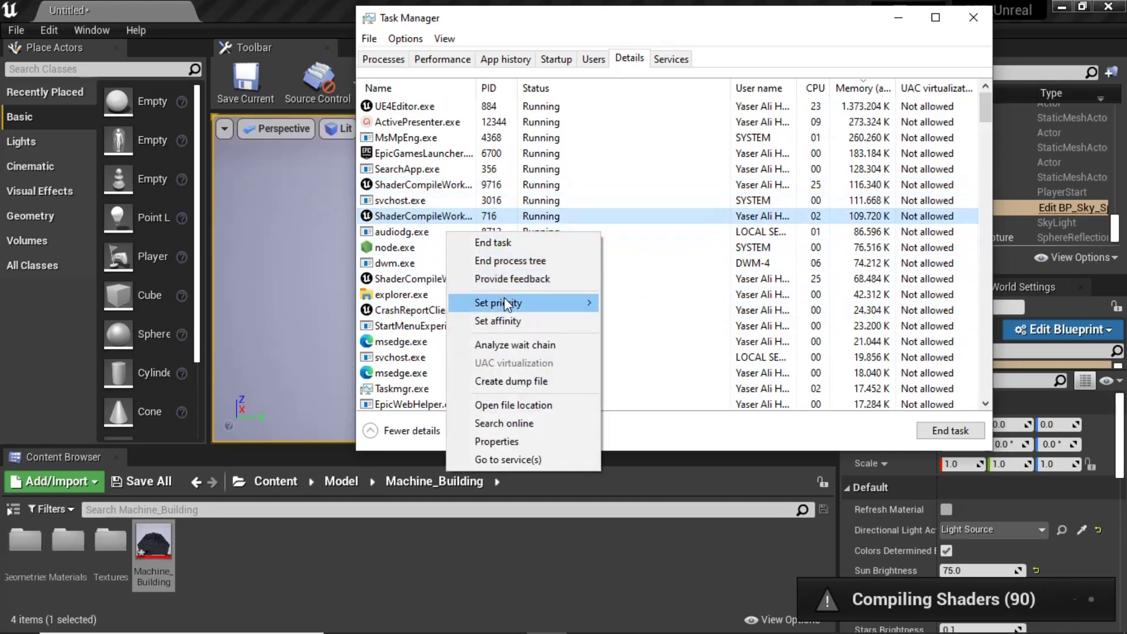
mouse_move(491, 301)
click(625, 322)
key(Return)
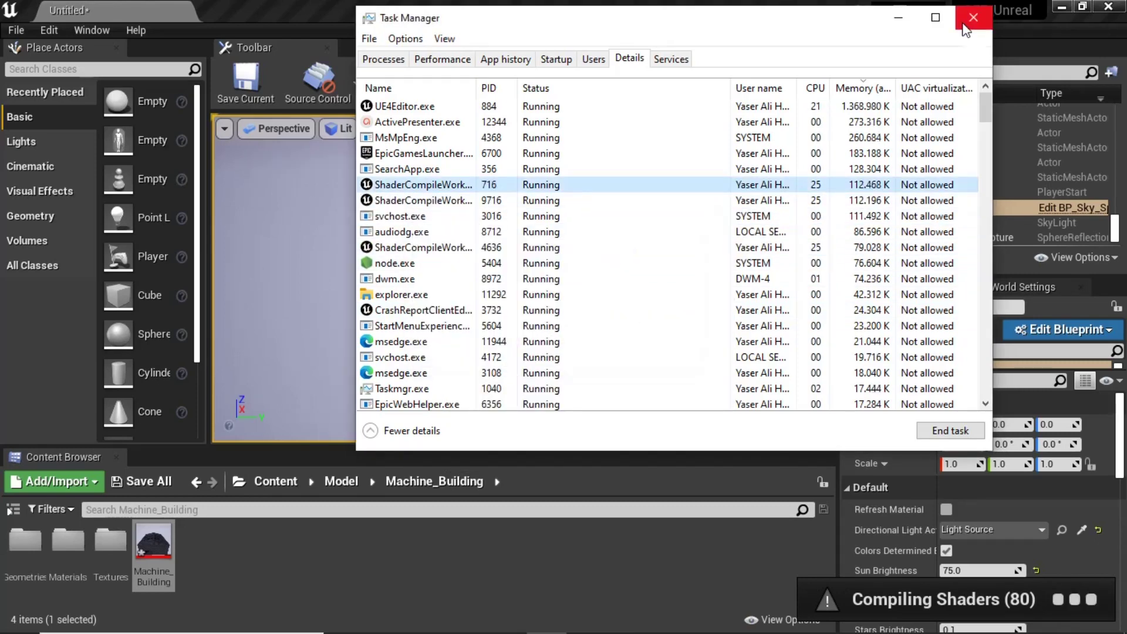
Close Task Manager and switch the Floor from scaling to the Move tool
click(973, 17)
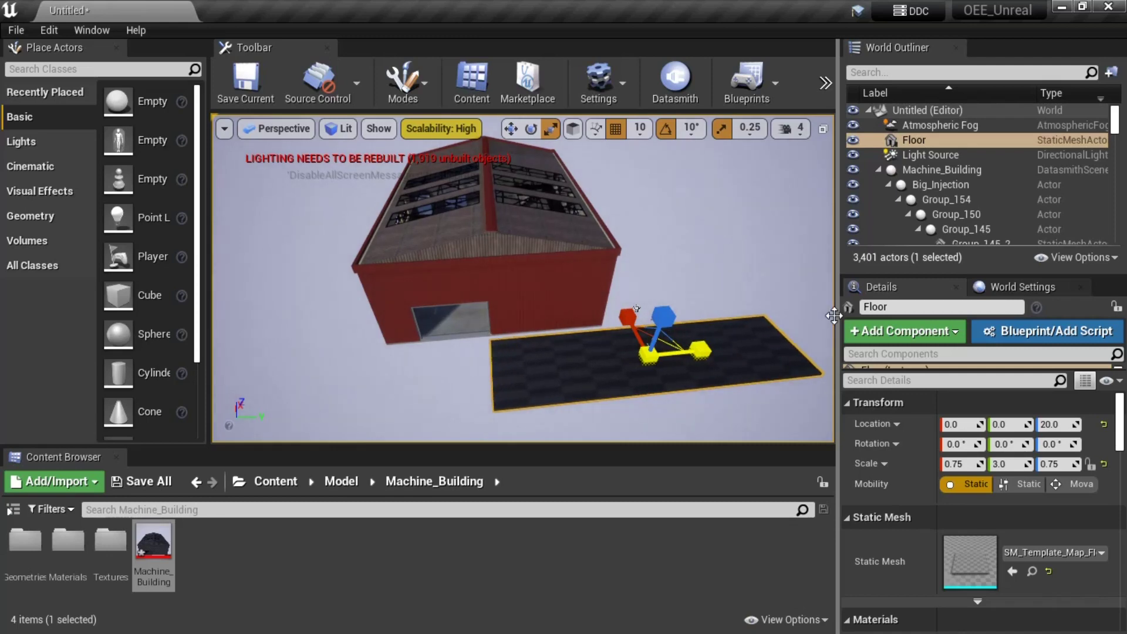
key(w)
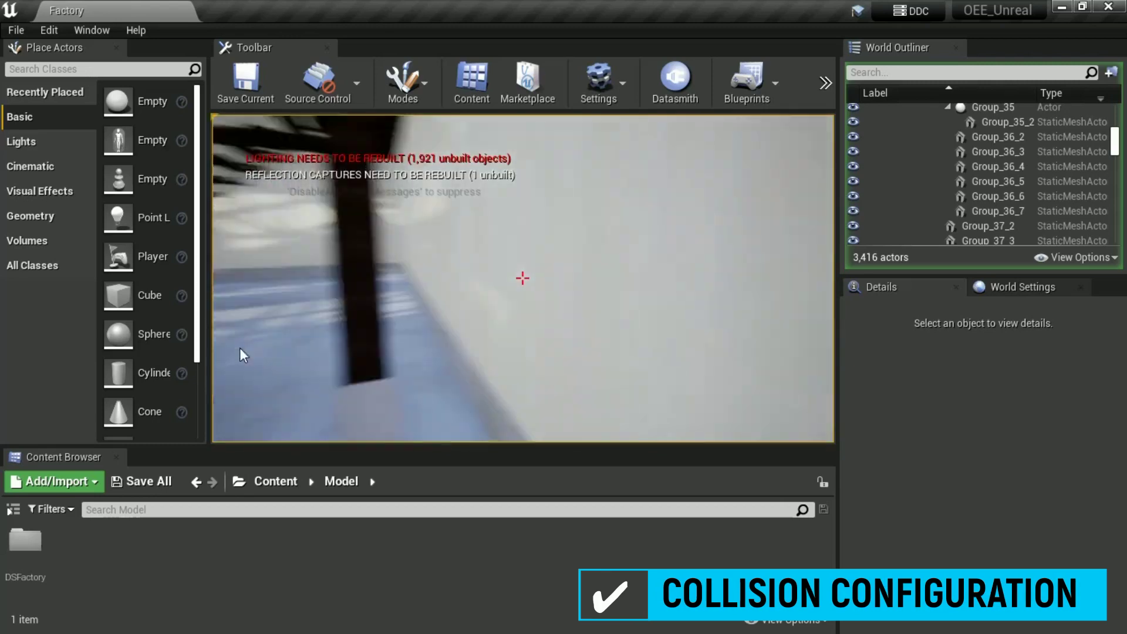
Walk toward a pillar and back in the factory hall, then end play
key(w)
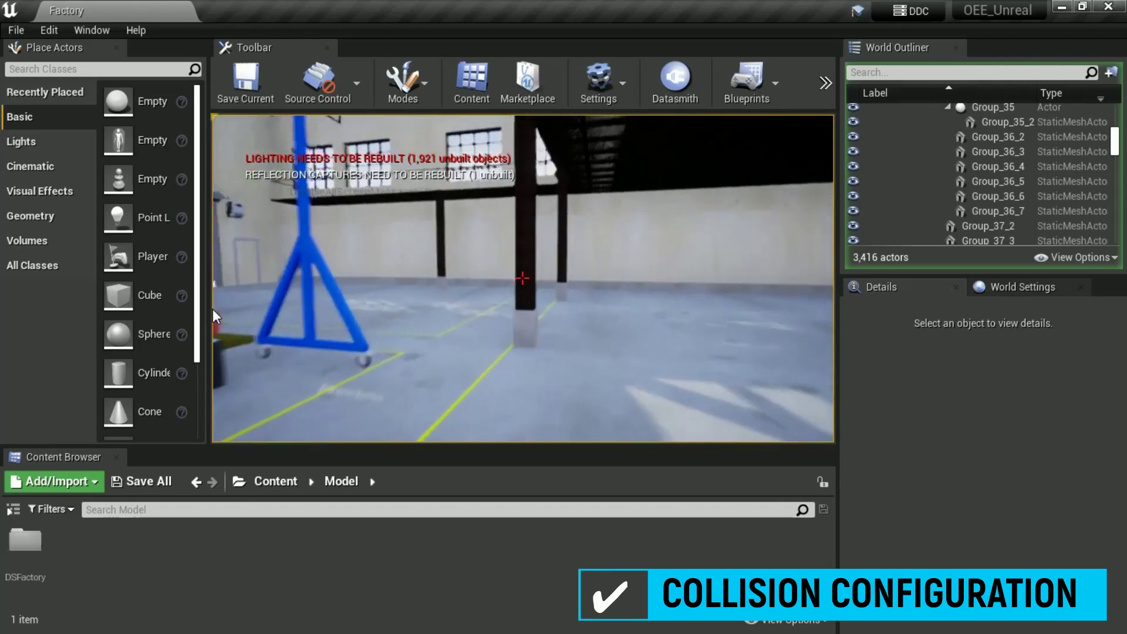
key(s)
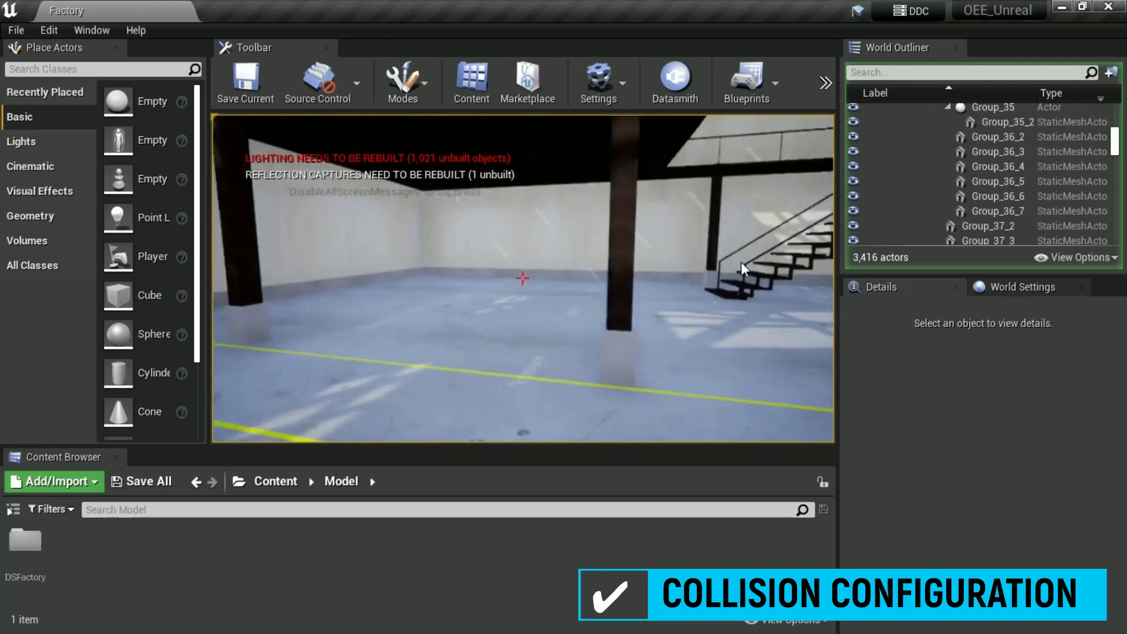
key(Escape)
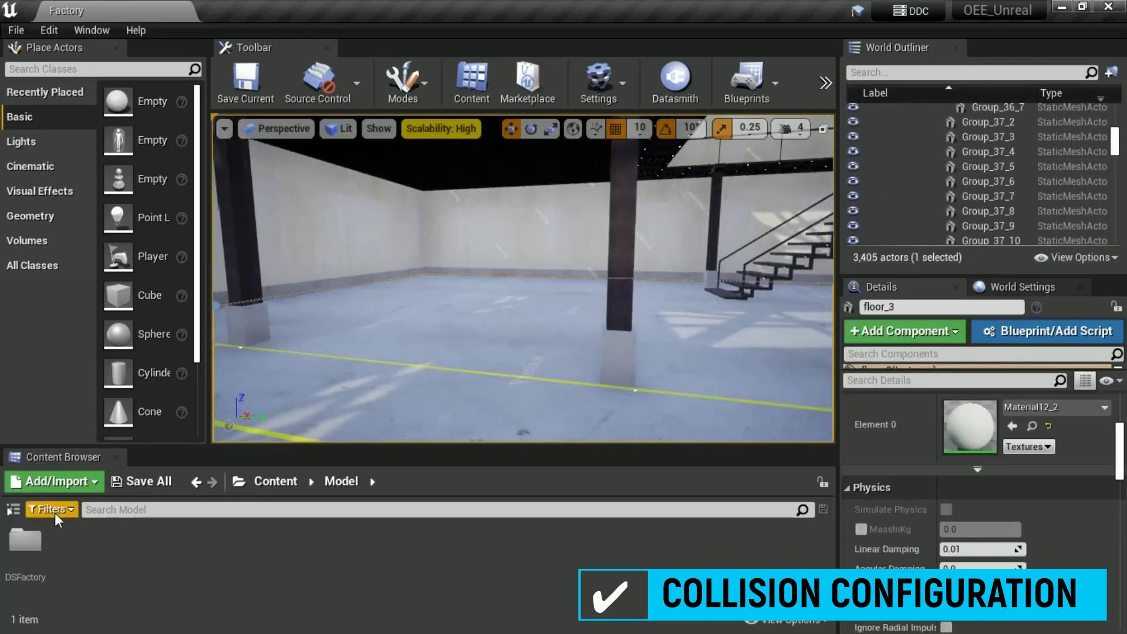
Select all 655 meshes in DSFactory > Machine_Building > Geometries and bring up Asset Actions
double_click(25, 539)
double_click(19, 536)
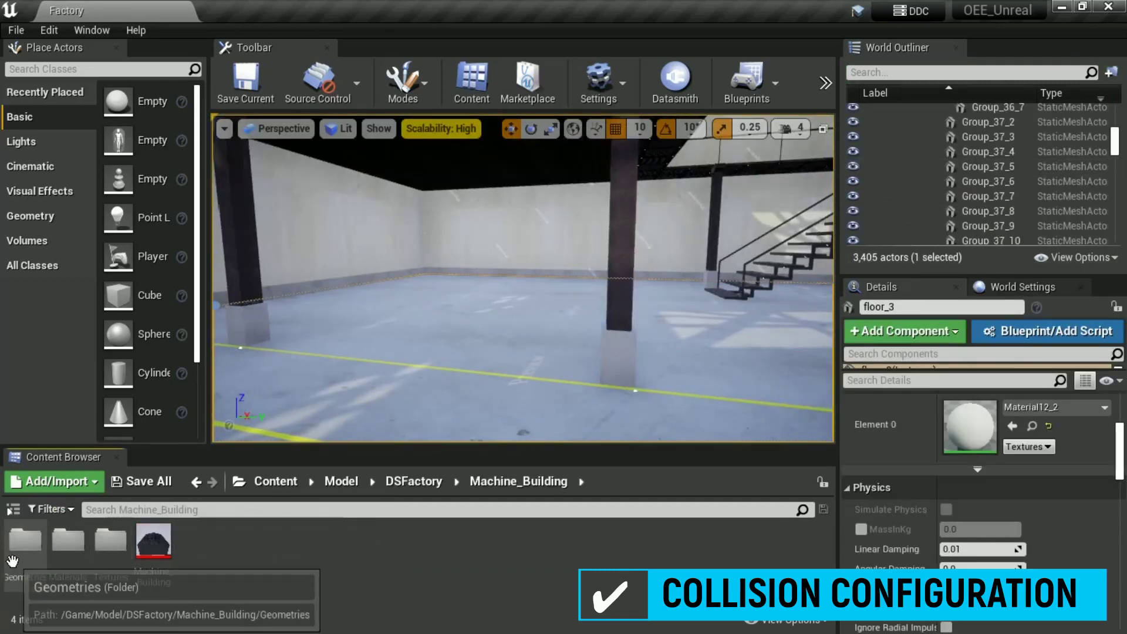
double_click(82, 551)
click(25, 540)
key(ctrl+a)
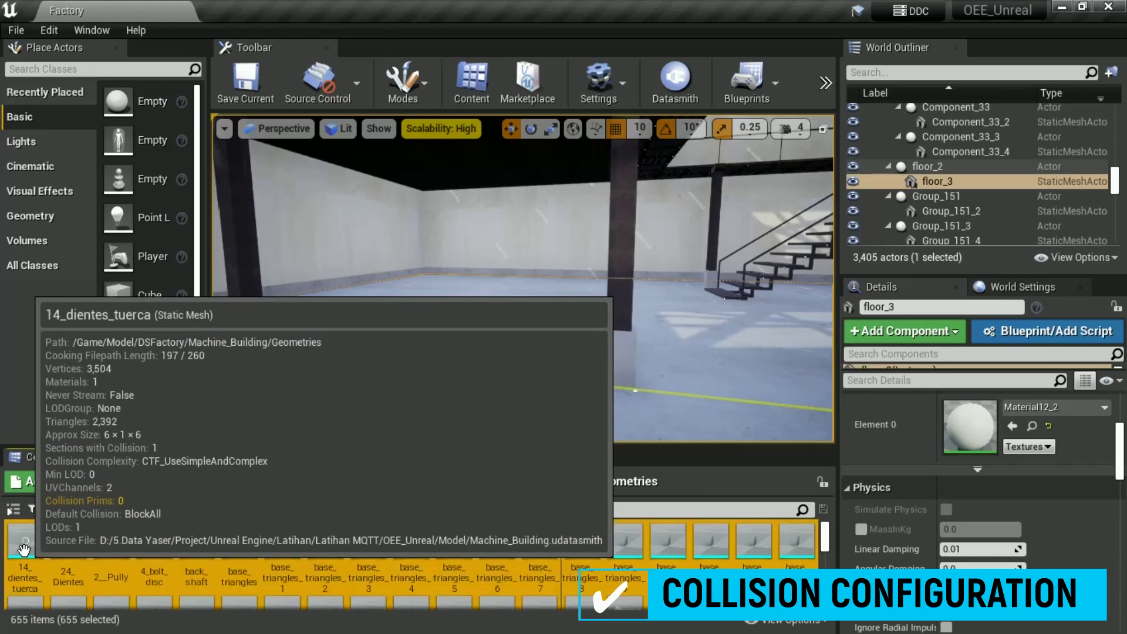
right_click(499, 550)
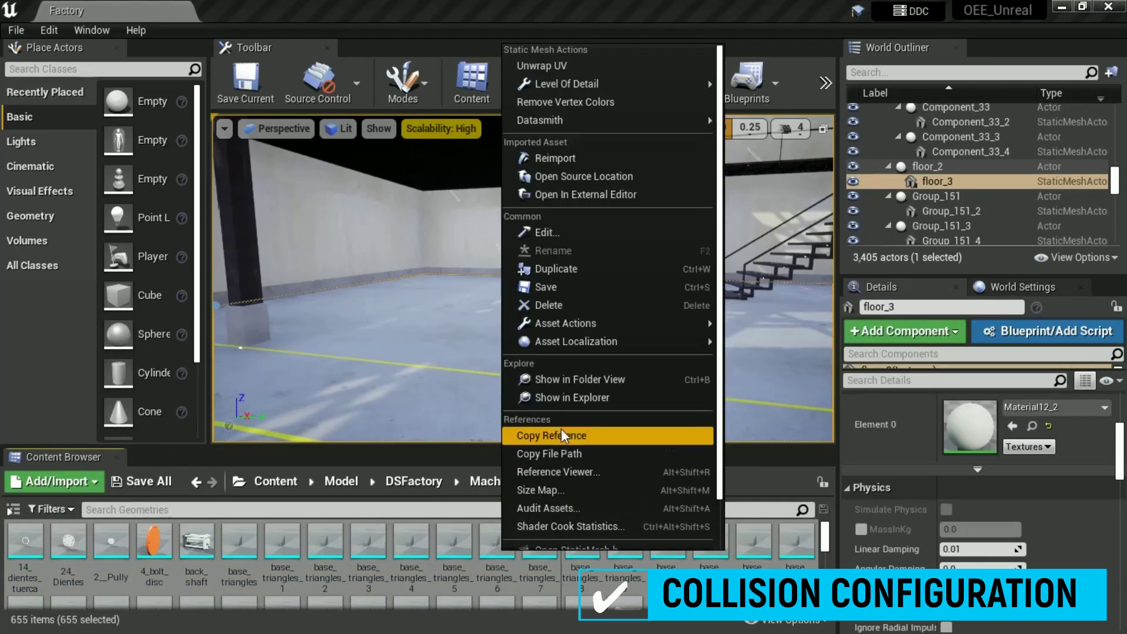
mouse_move(591, 326)
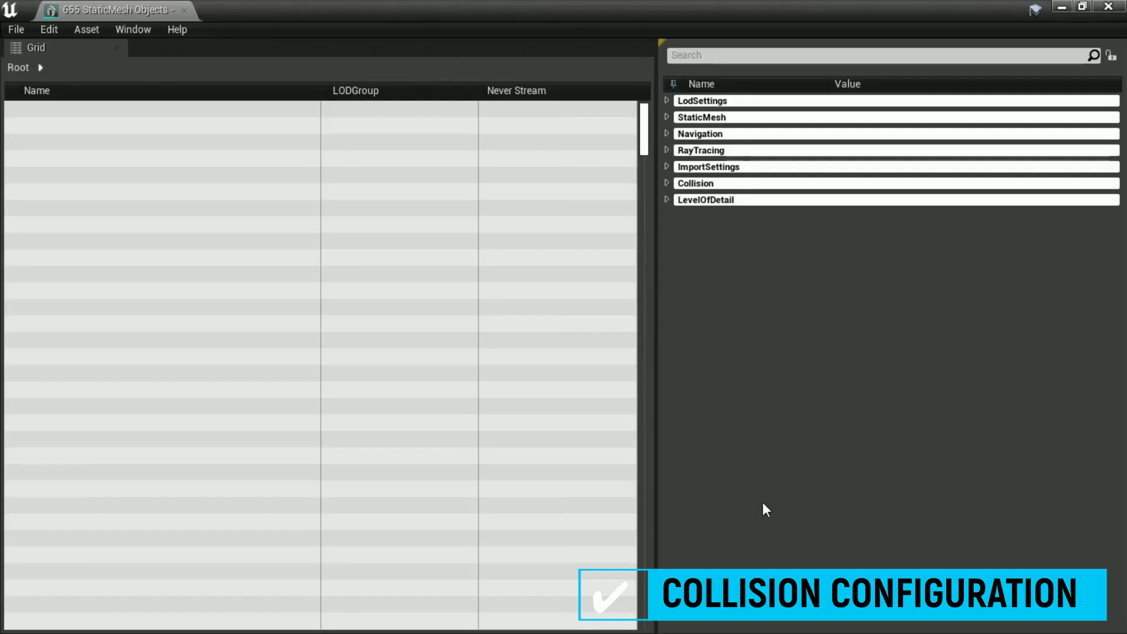
Set StaticMesh > Body Setup Collision Complexity to Use Complex Collision As Simple, then close the editor
click(665, 116)
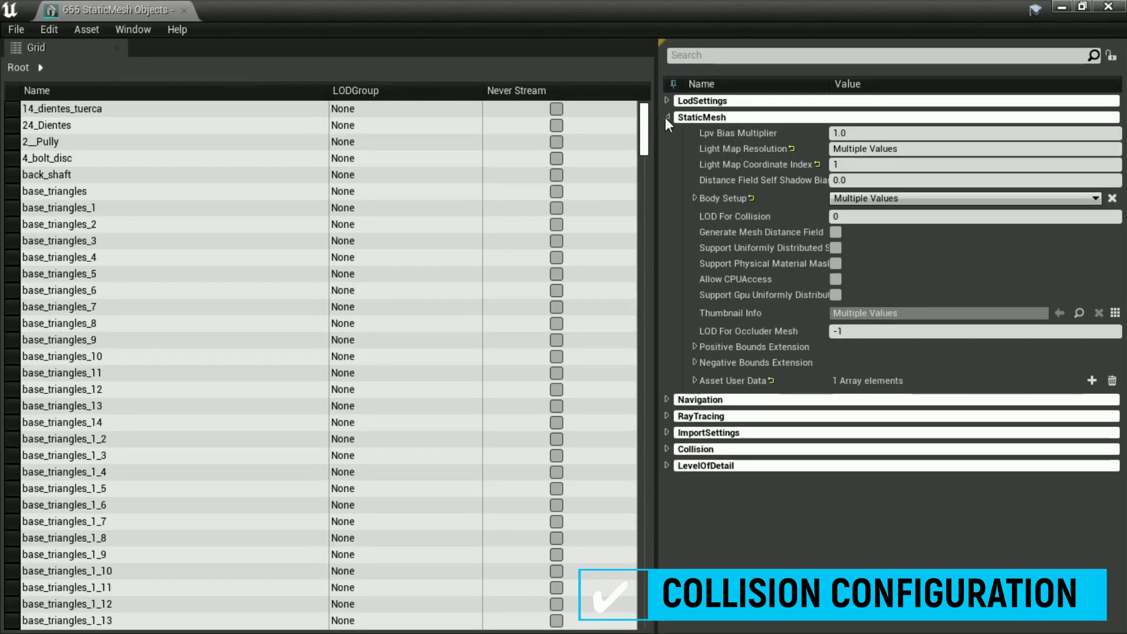
click(694, 197)
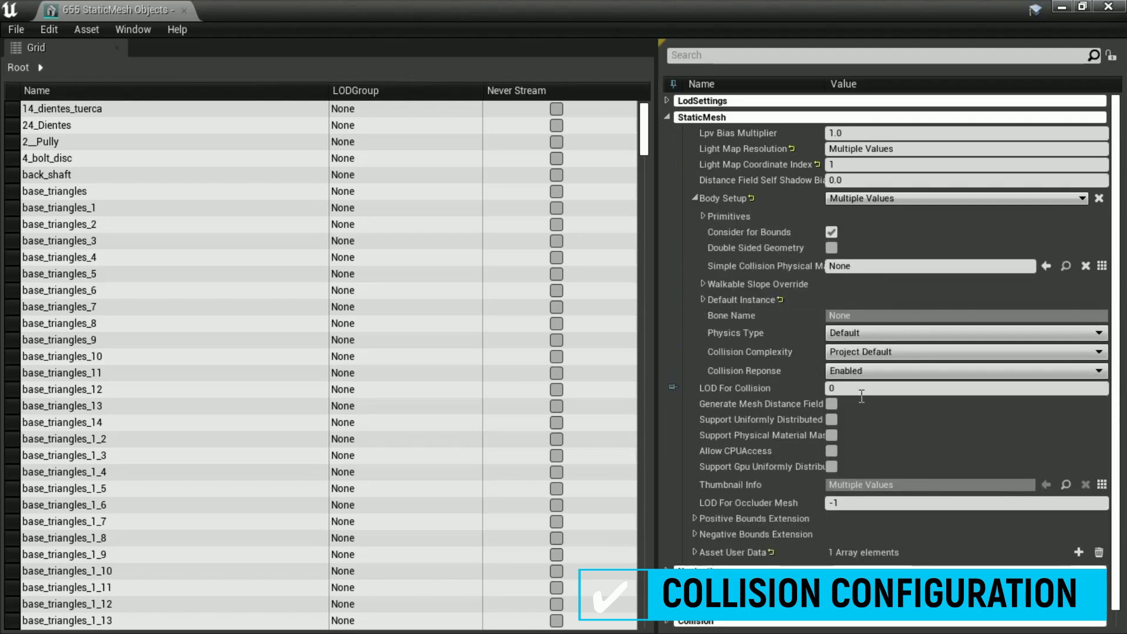
click(883, 354)
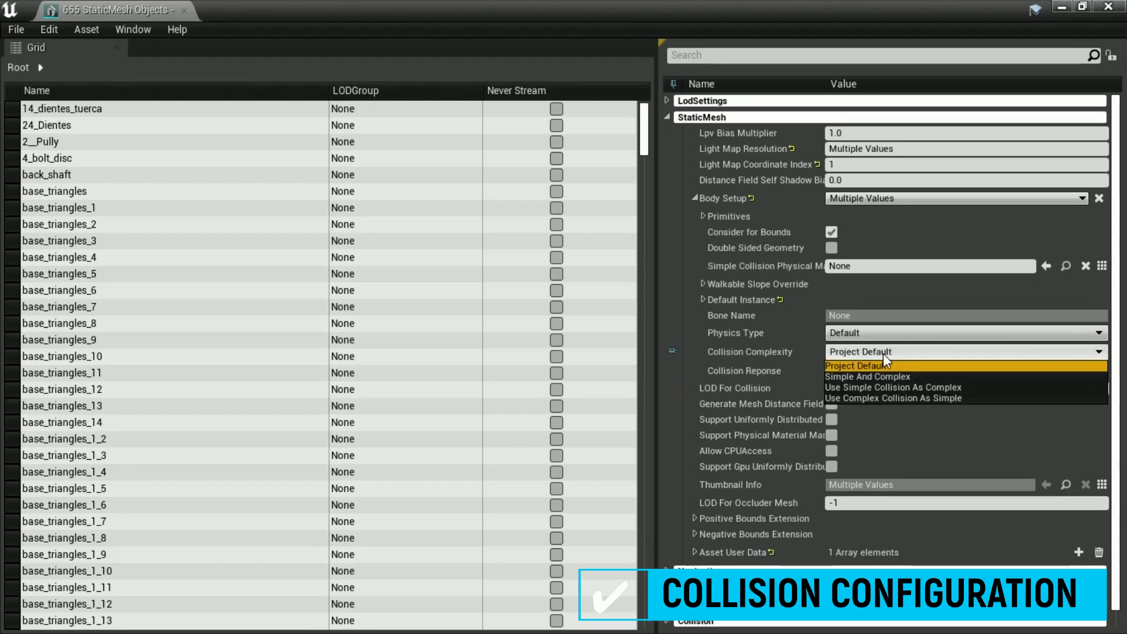
click(872, 398)
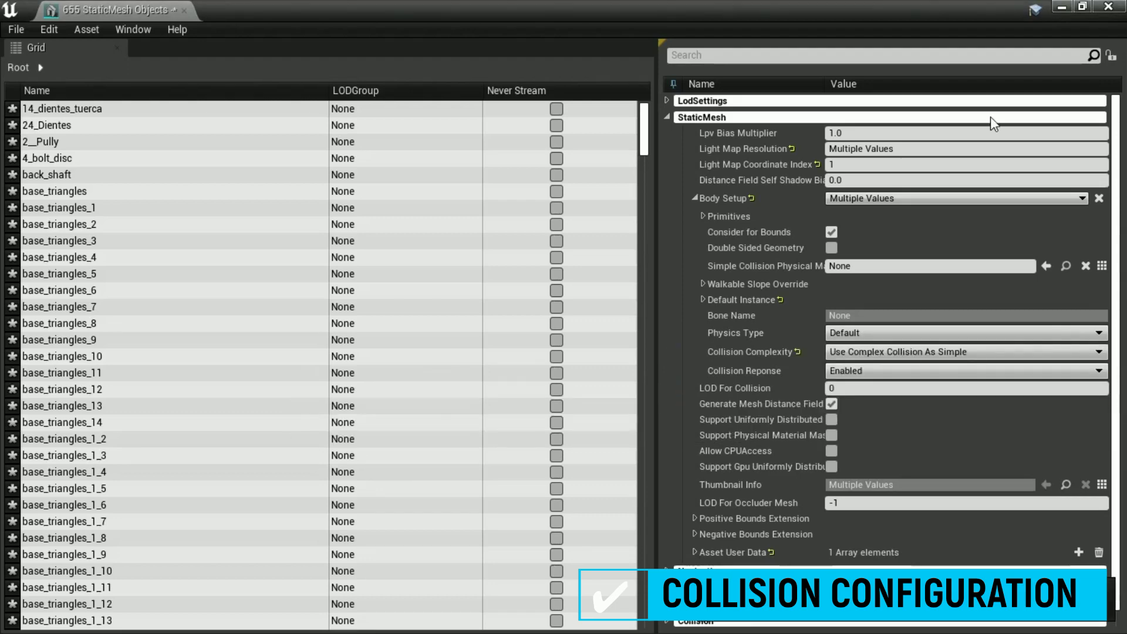
click(1108, 8)
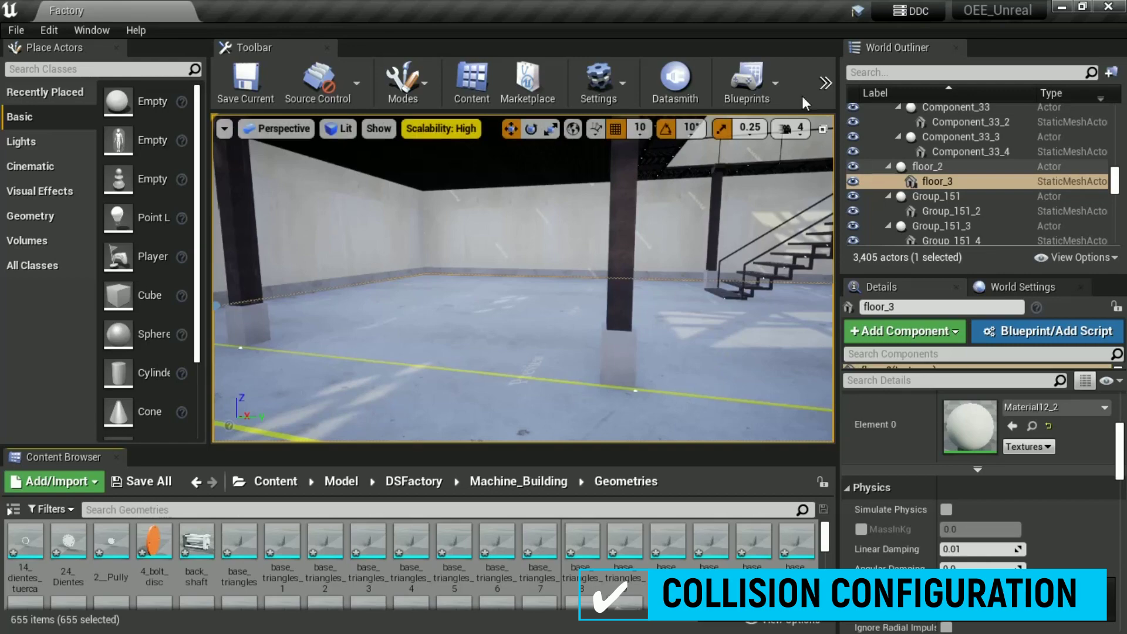
Launch a play-in-editor session of the Factory level from the toolbar overflow menu
click(825, 83)
click(858, 184)
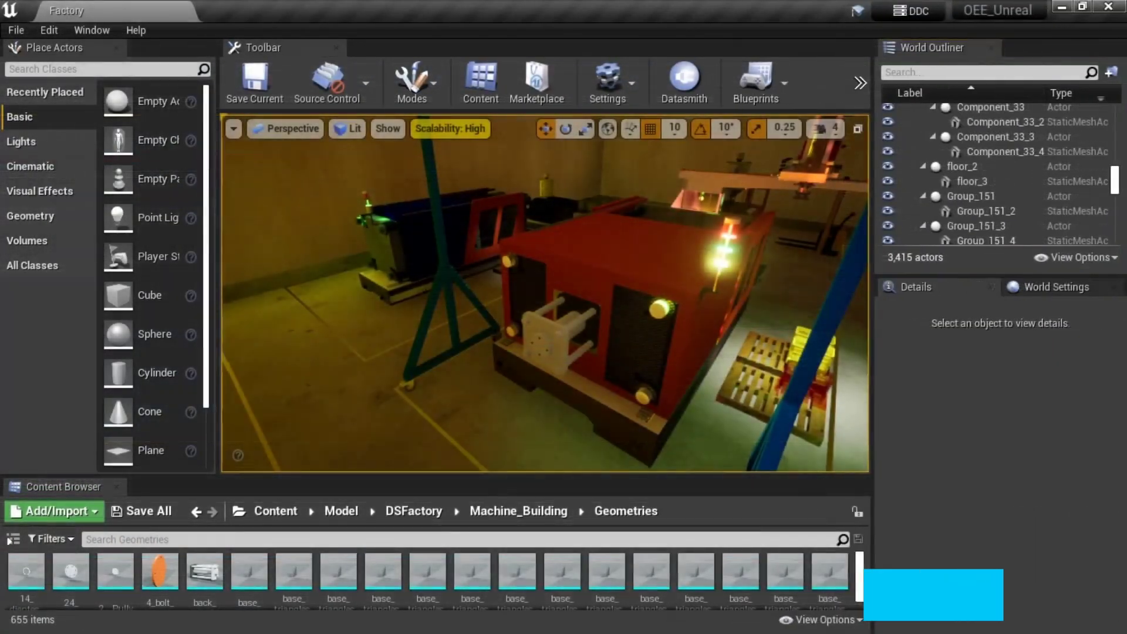
Select the red ceiling vent panel steel_plate_floor_112 and open its mesh for editing
click(473, 382)
drag(473, 382, 339, 352)
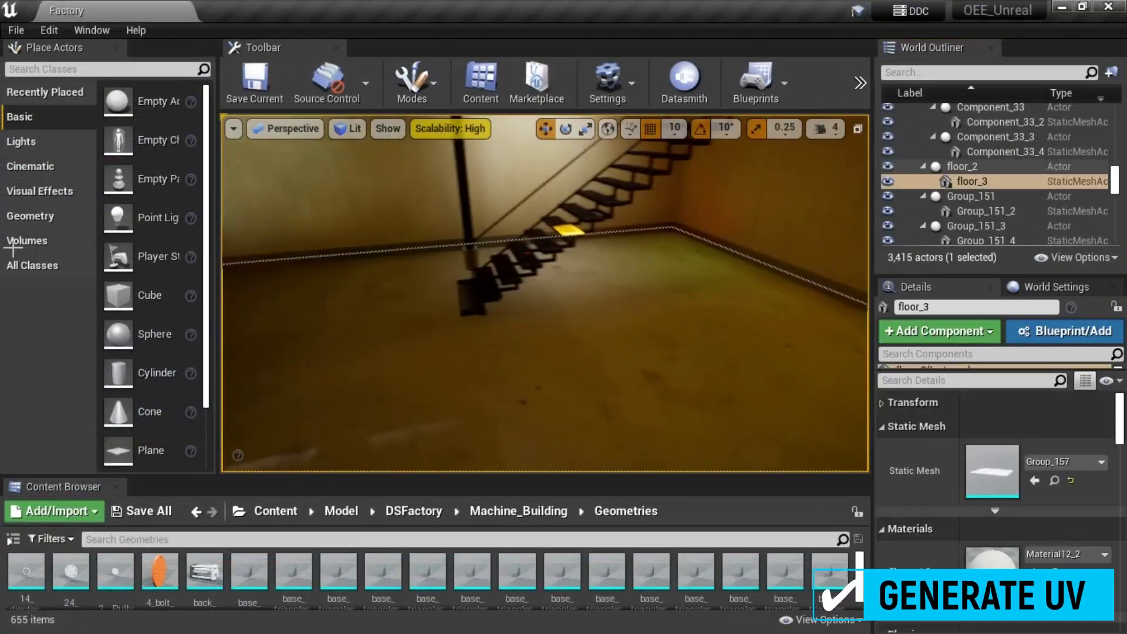
mouse_move(478, 393)
right_down()
mouse_move(478, 375)
mouse_move(478, 393)
right_up()
click(418, 315)
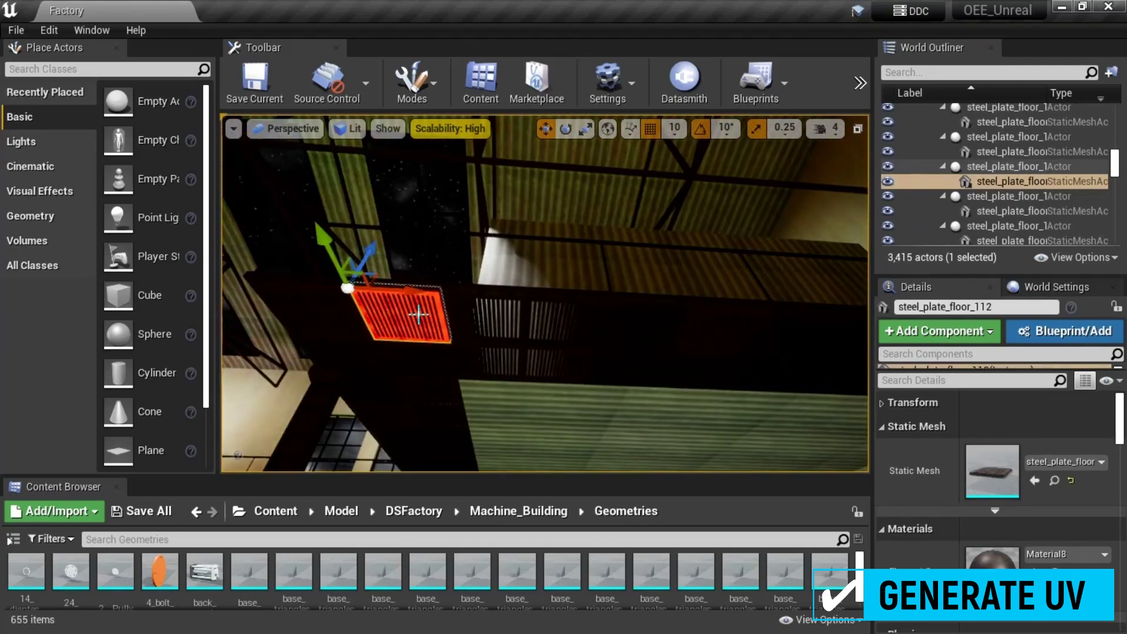
right_click(997, 182)
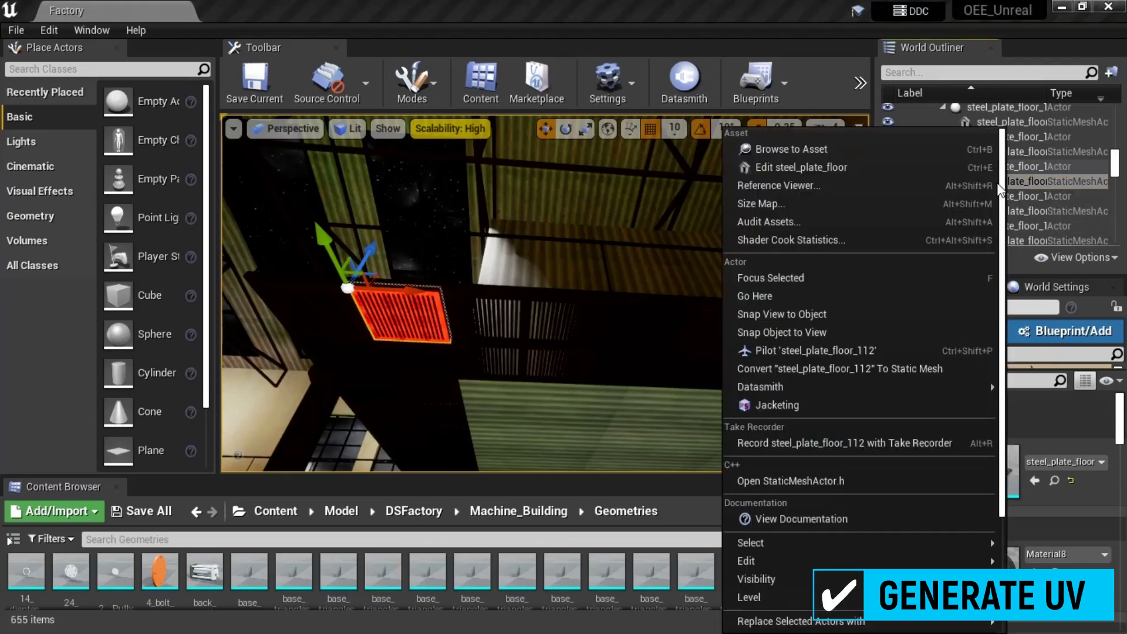
click(776, 166)
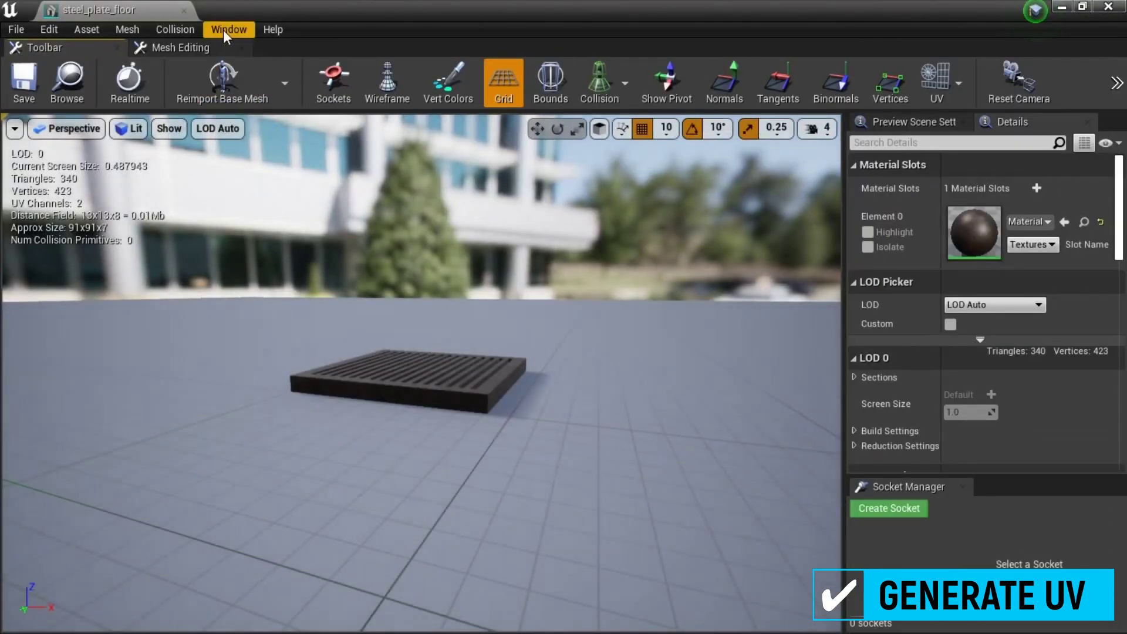
Generate a Box-projected UV set on target channel 2 for steel_plate_floor
click(225, 29)
click(257, 188)
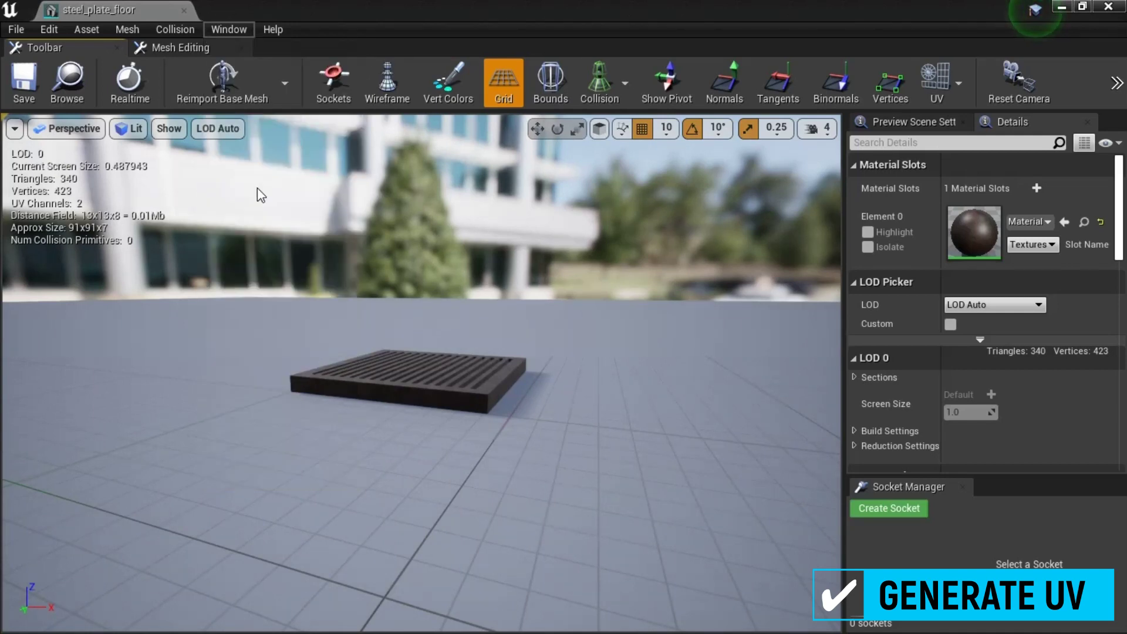
click(586, 287)
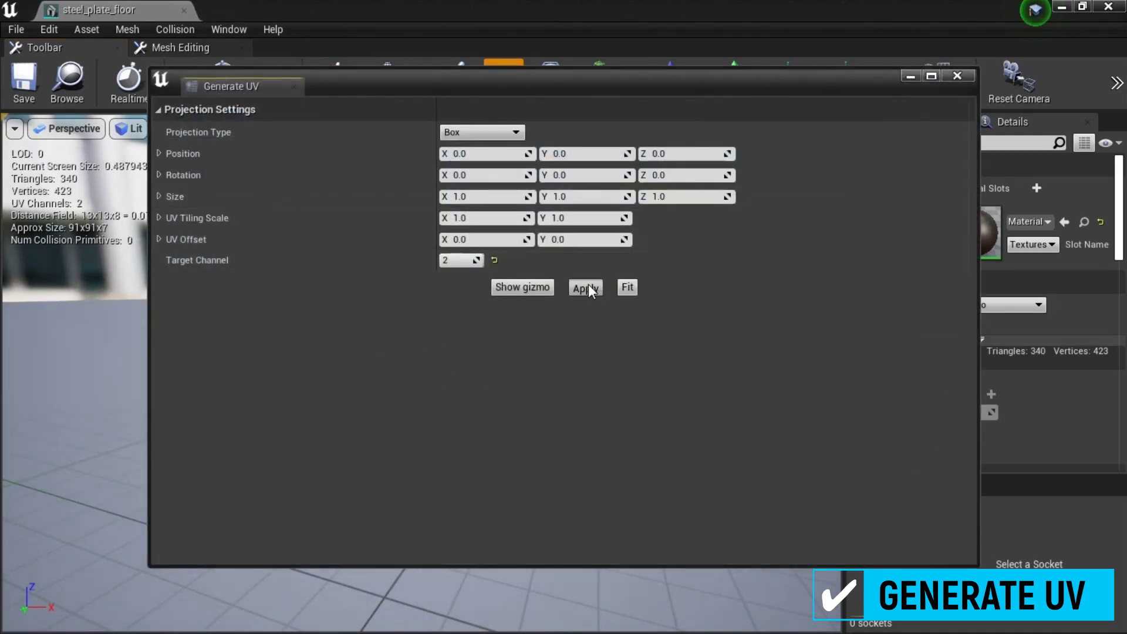